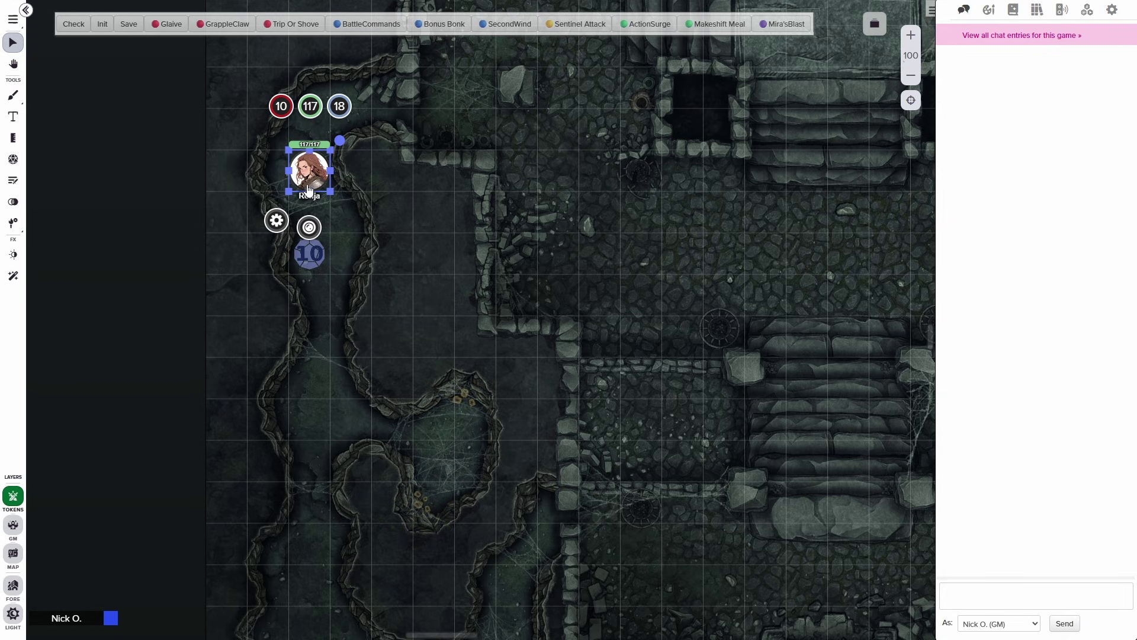
Step: Move the character token south along the cave passage and roll 1d12 in chat with the command "/r 1d12"
drag(308, 190, 309, 255)
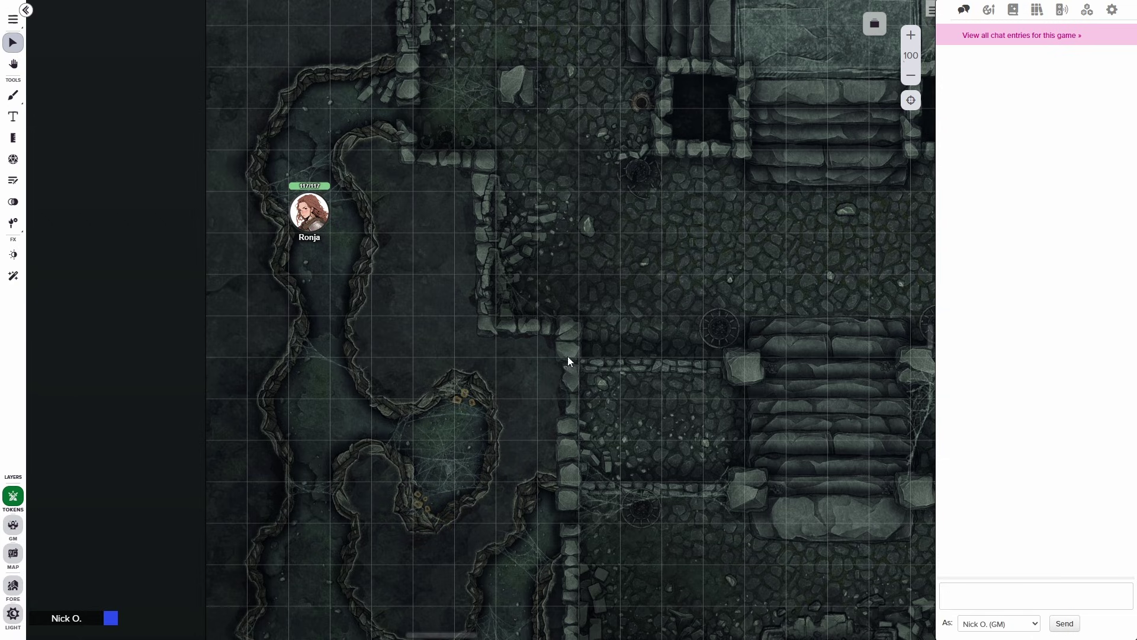
click(975, 592)
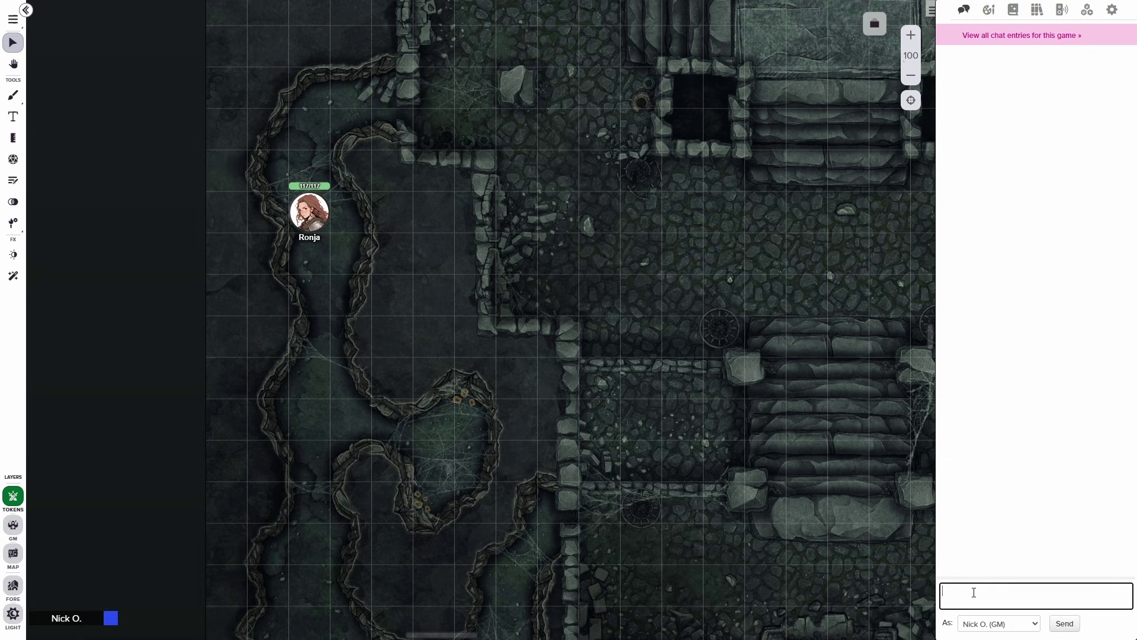
text(/r 1d12)
key(Return)
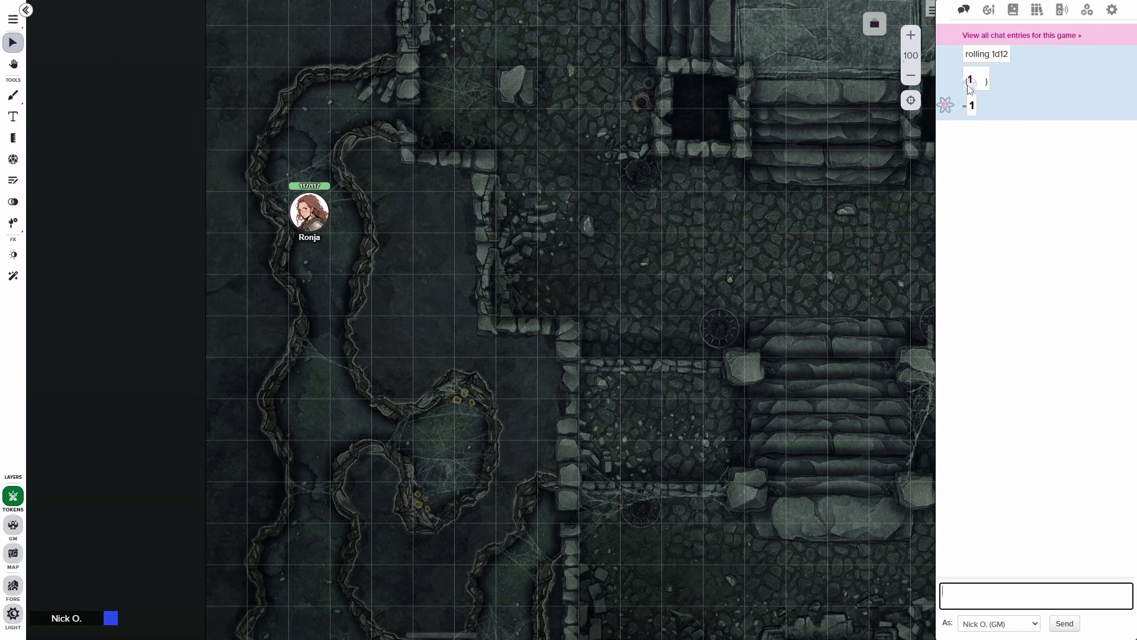
Step: Send the die token marked 1 in the cave passage to the GM layer and nudge it slightly upward there
click(313, 305)
right_click(313, 299)
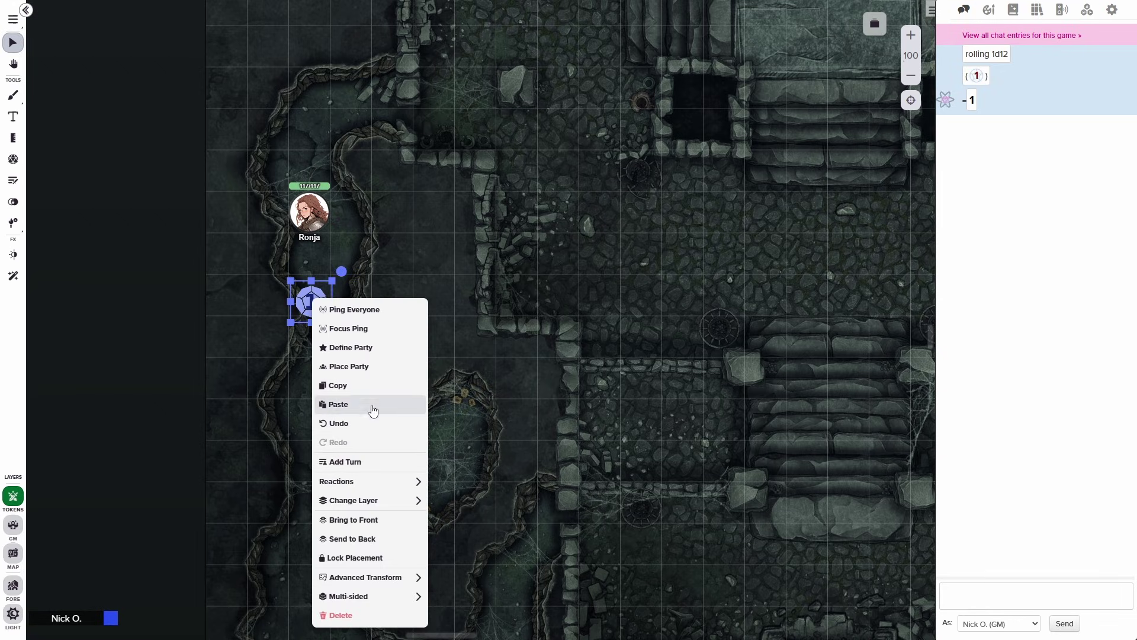
mouse_move(365, 507)
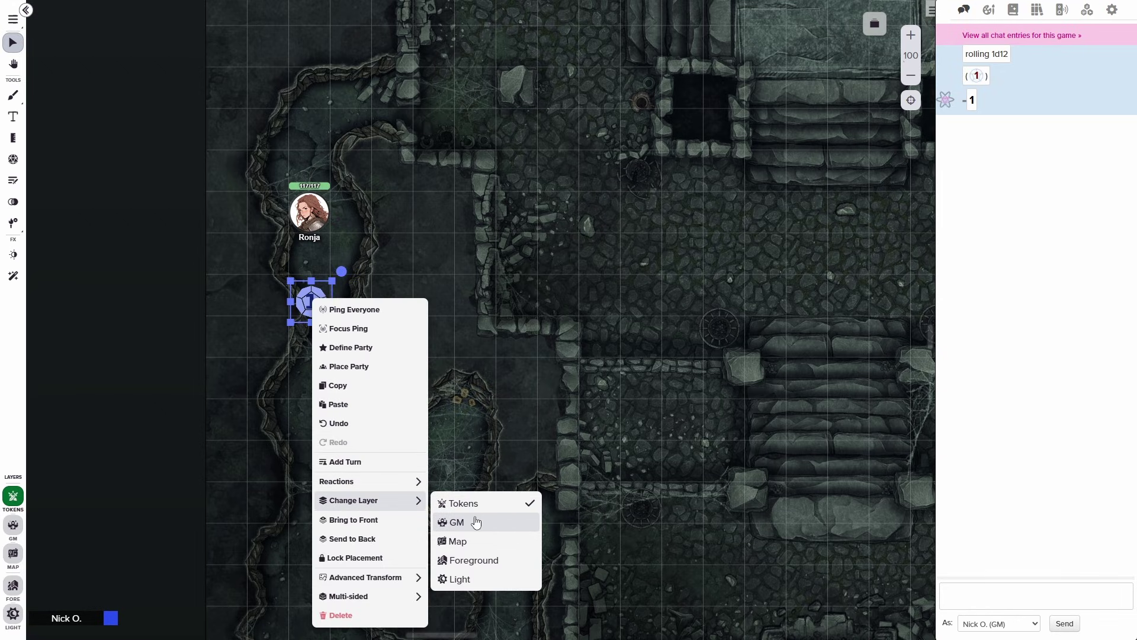
click(476, 521)
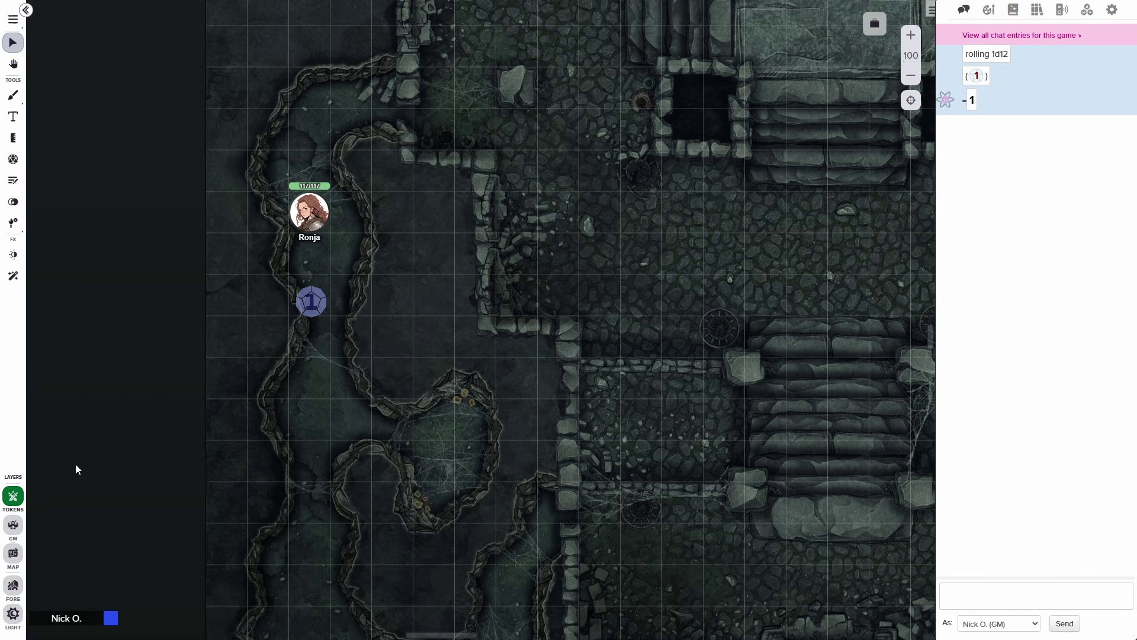
click(14, 524)
drag(319, 308, 320, 301)
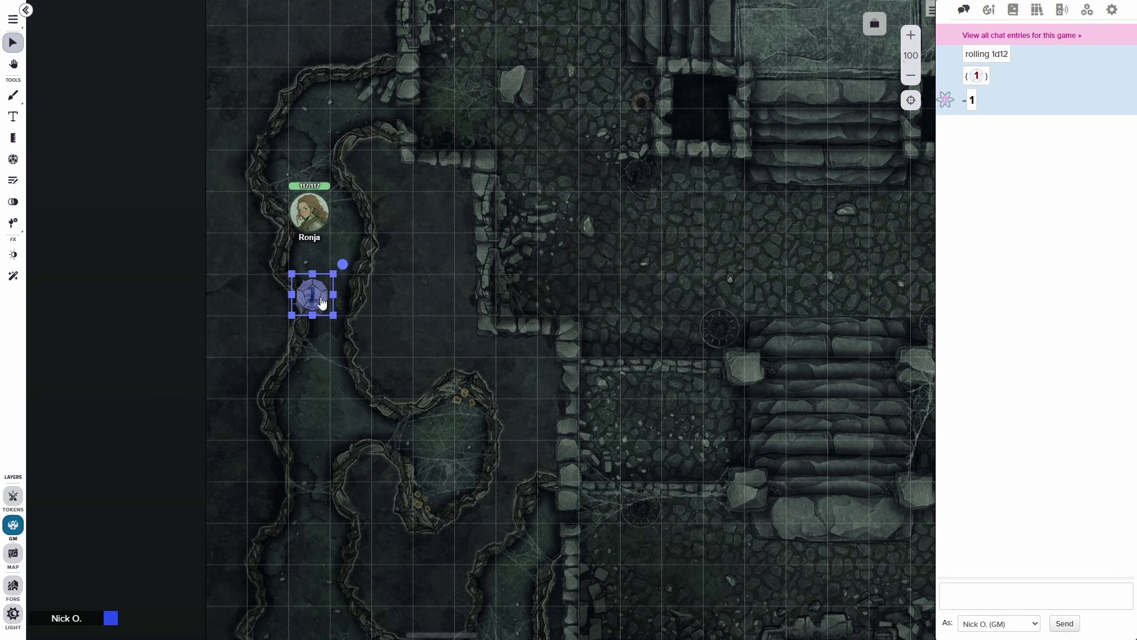
click(397, 314)
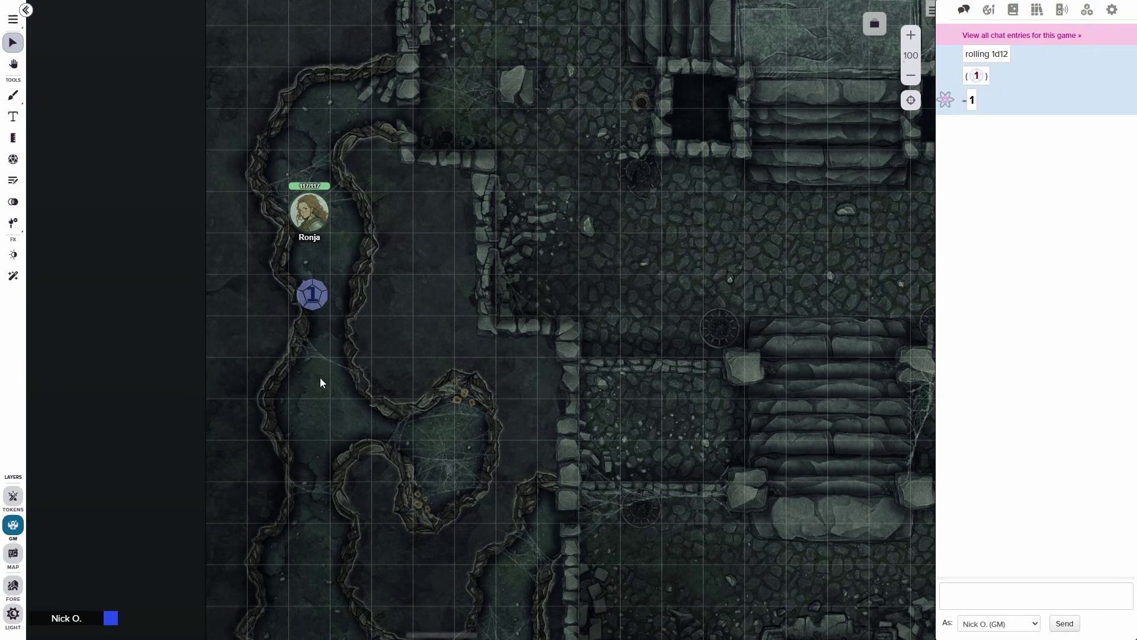
Step: Set the die token's Send to Chat reaction to "/r 1d10", save it, and move the character token across it on the Tokens layer
double_click(314, 306)
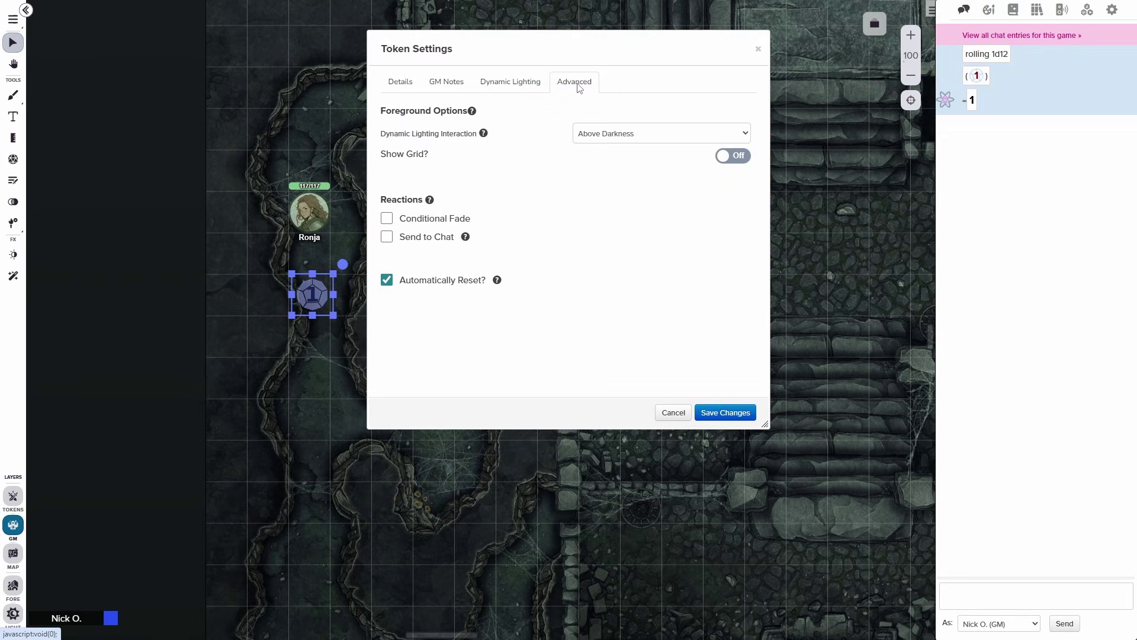
click(387, 238)
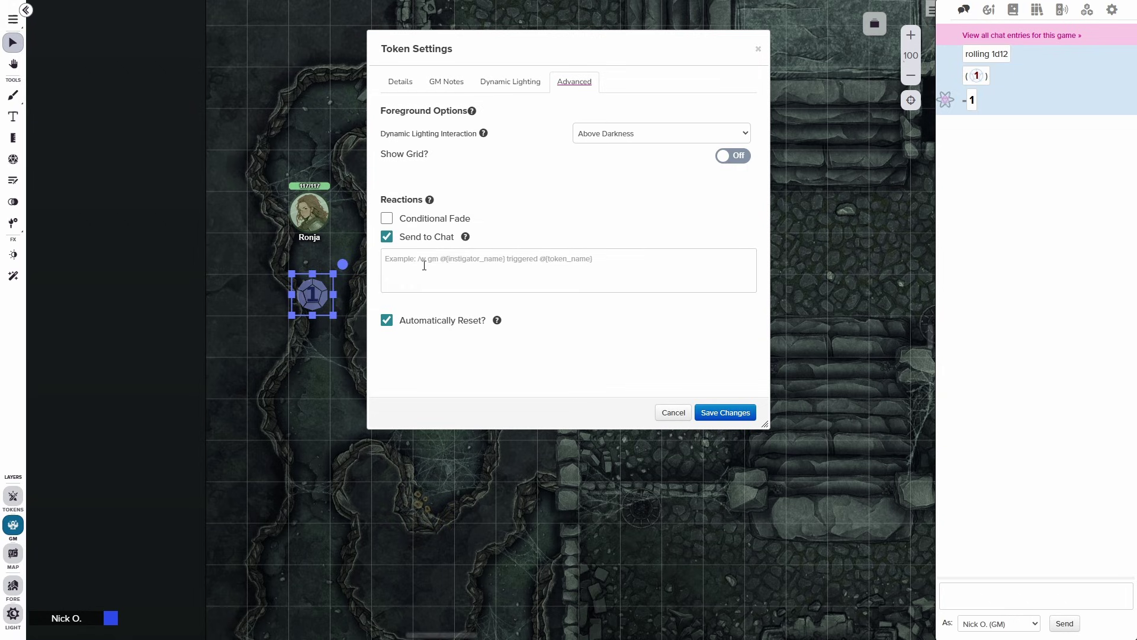
click(436, 270)
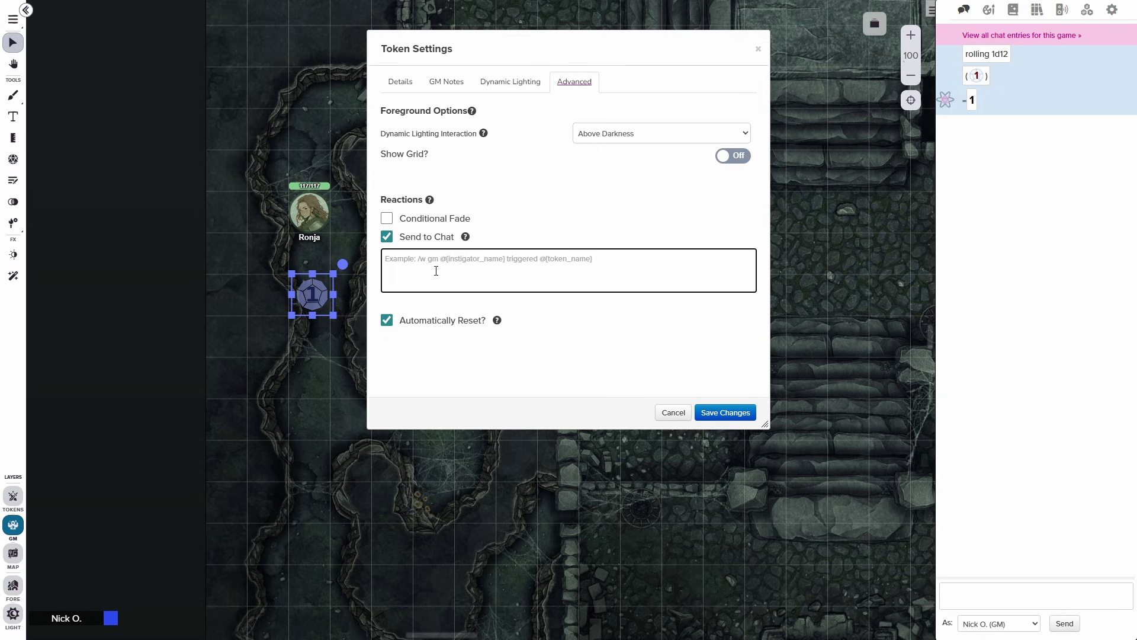
text(/r 1d10)
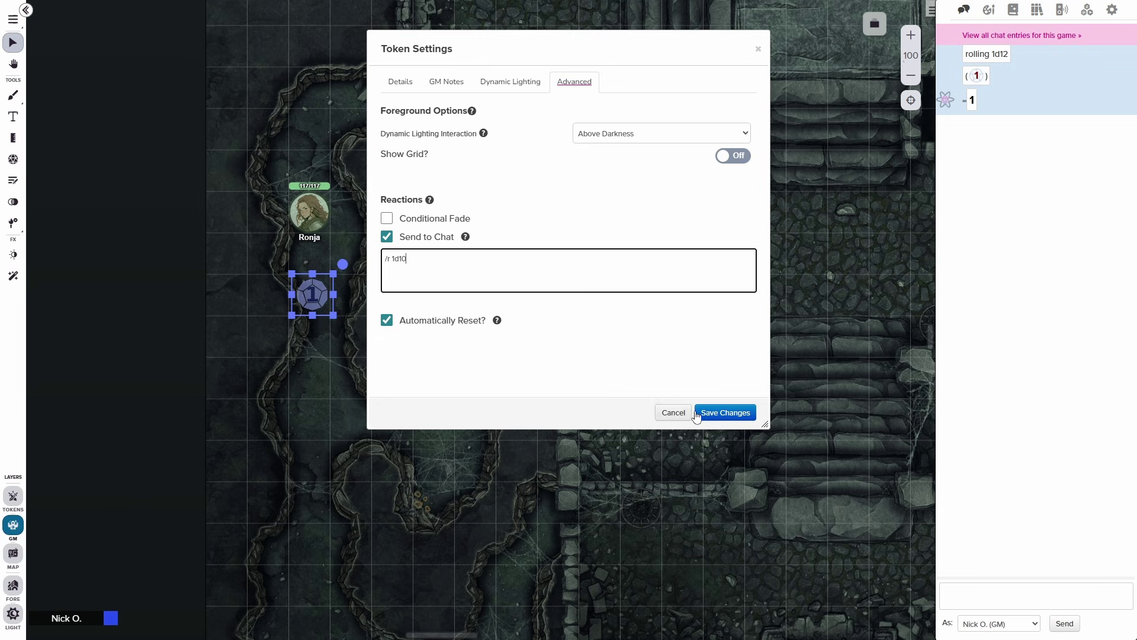
click(706, 415)
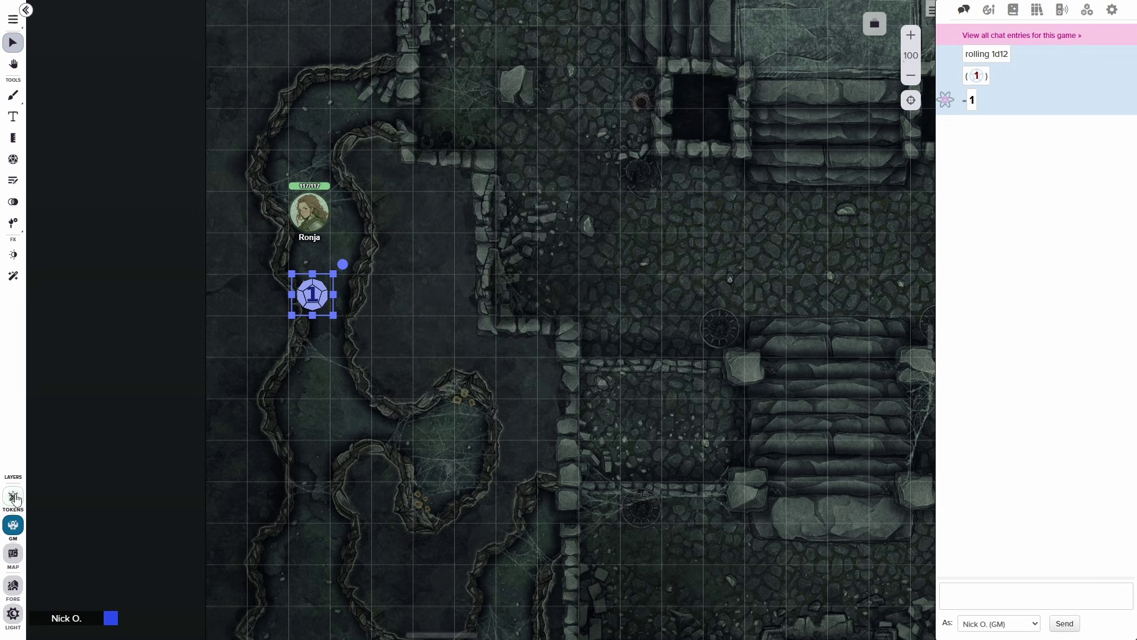
click(13, 495)
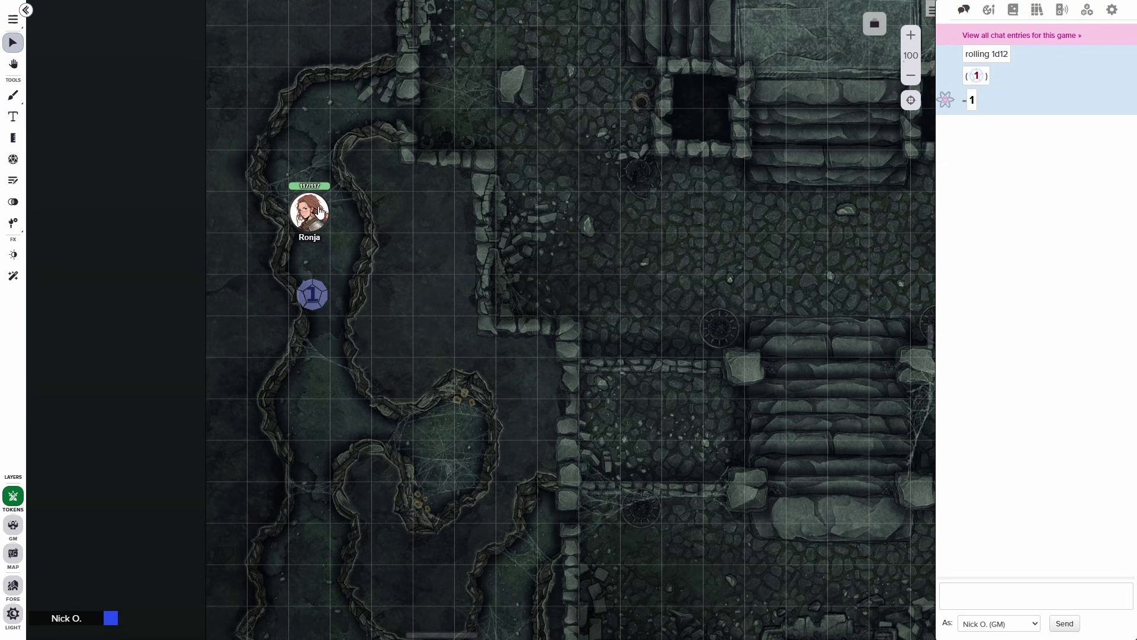
drag(319, 213, 320, 334)
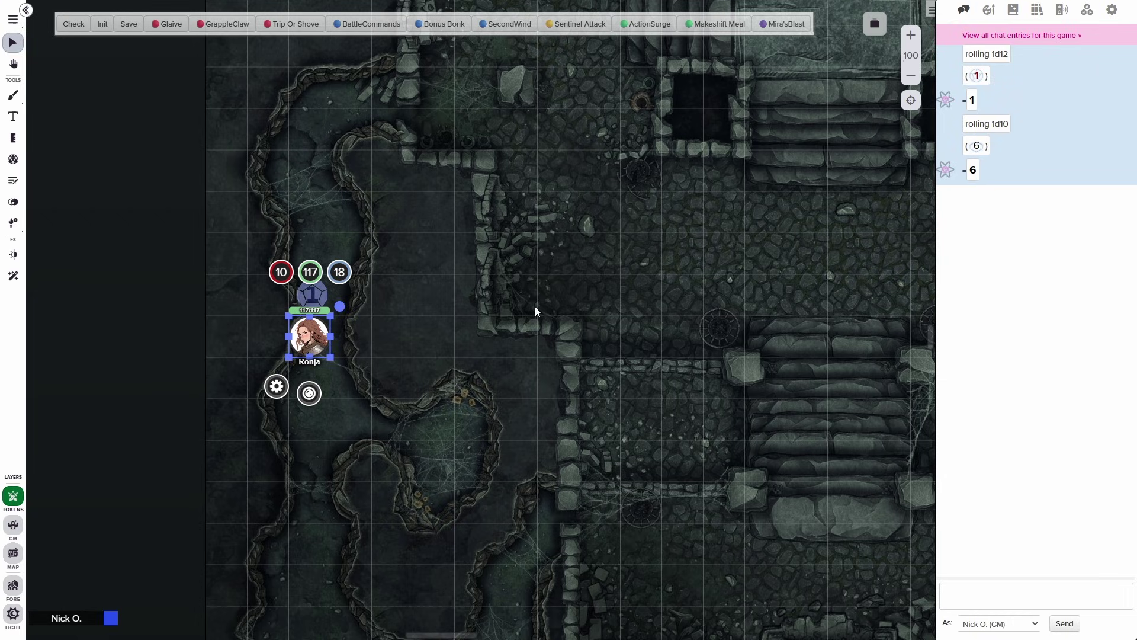
Step: Reopen the die token's settings, bring up the Scythe Trap macro in Notepad++, and highlight its "&{template:default}" part
double_click(312, 294)
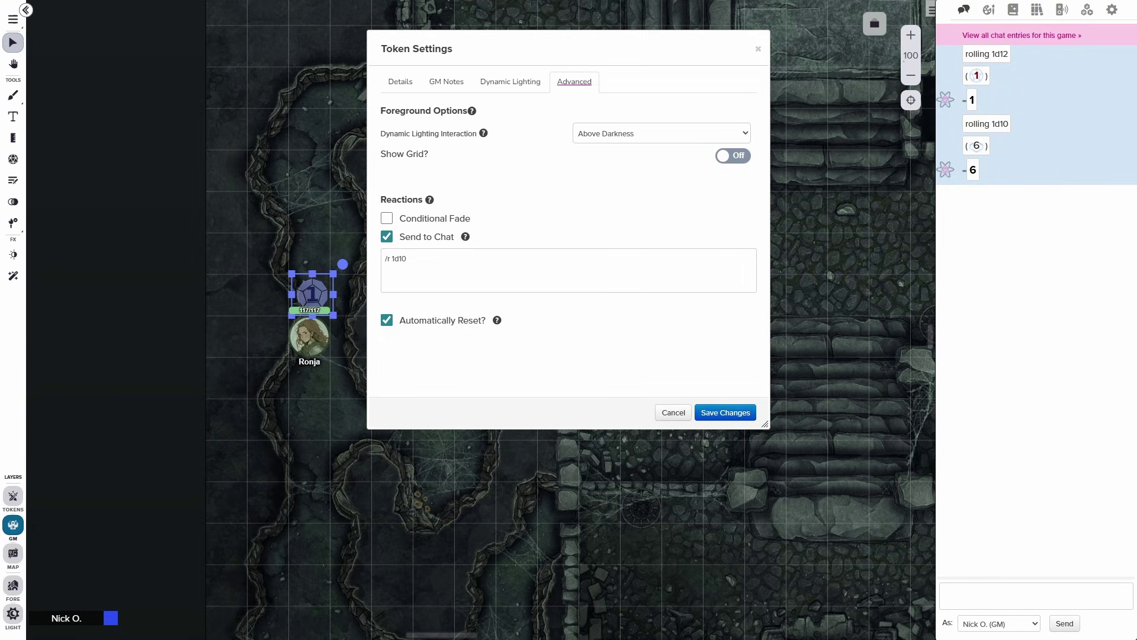
drag(1136, 112, 420, 299)
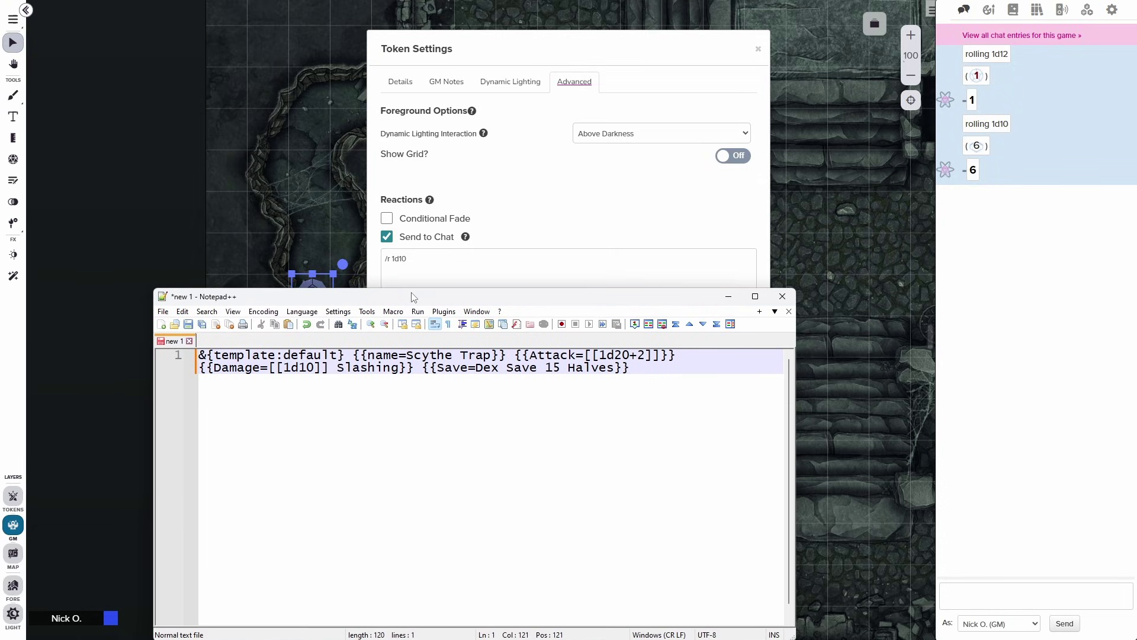
drag(345, 355, 198, 354)
click(345, 355)
drag(344, 355, 199, 355)
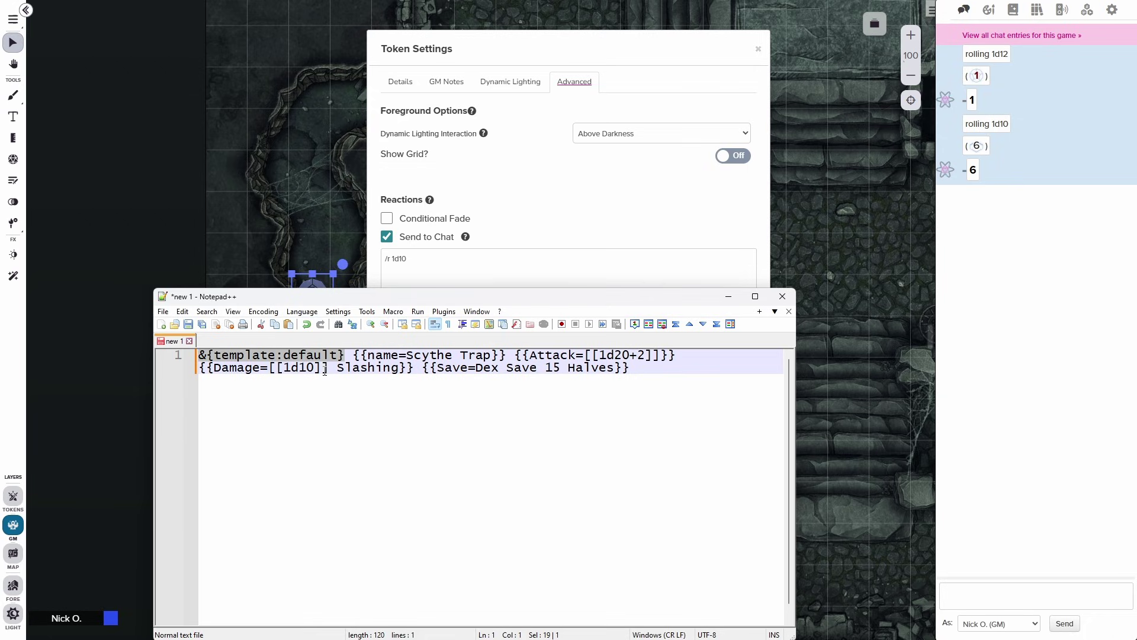
Step: Copy the whole Scythe Trap macro and send it in the game chat to test its output
triple_click(633, 373)
key(ctrl+c)
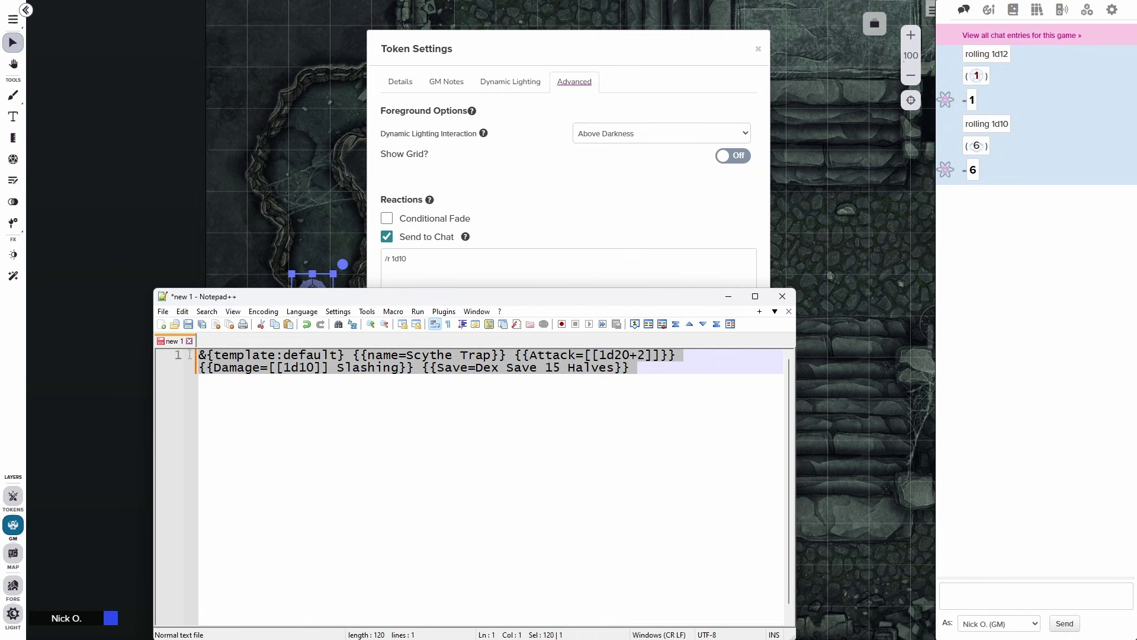
click(633, 374)
click(985, 593)
key(ctrl+v)
key(Return)
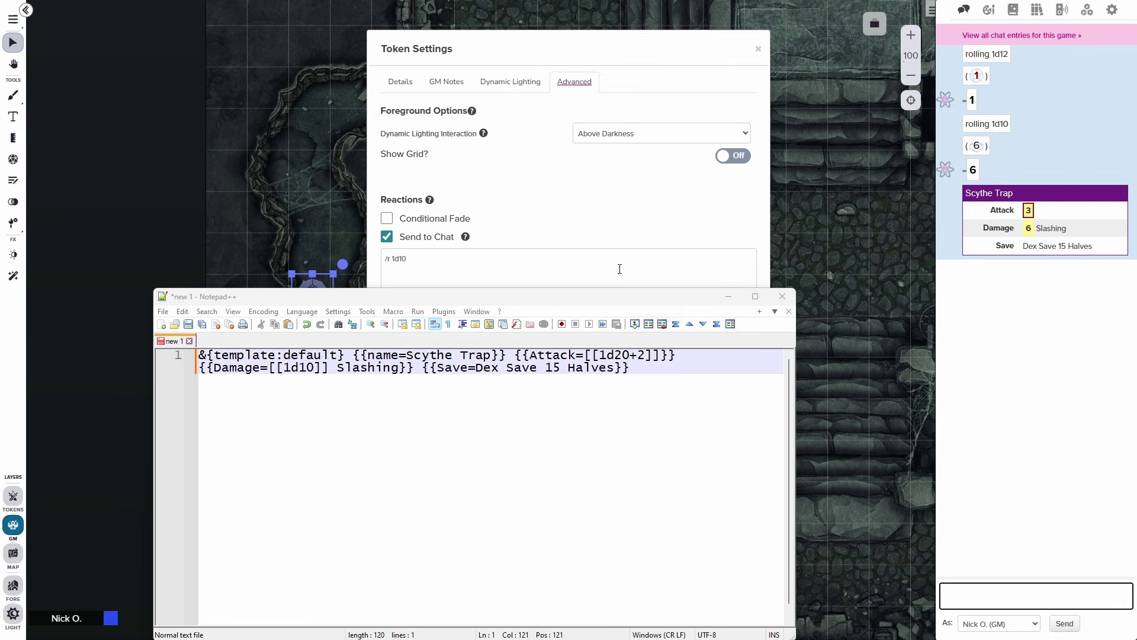
Step: Replace the die token's Send to Chat text with the copied Scythe Trap macro and save the token settings
drag(634, 372, 169, 346)
key(ctrl+c)
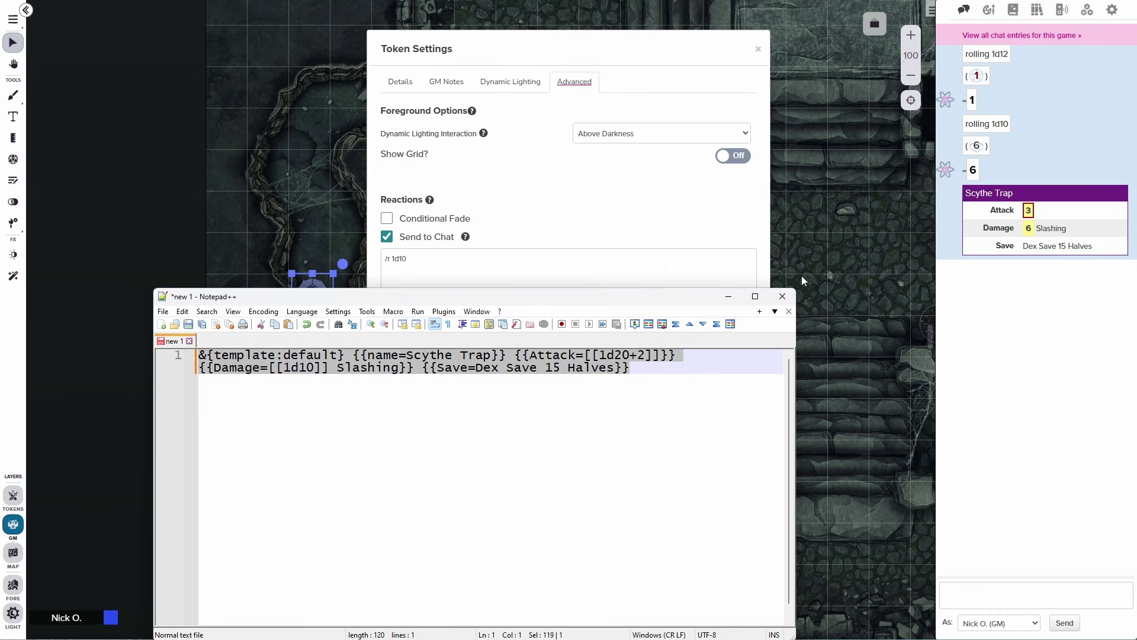
click(728, 297)
drag(416, 266, 353, 254)
key(BackSpace)
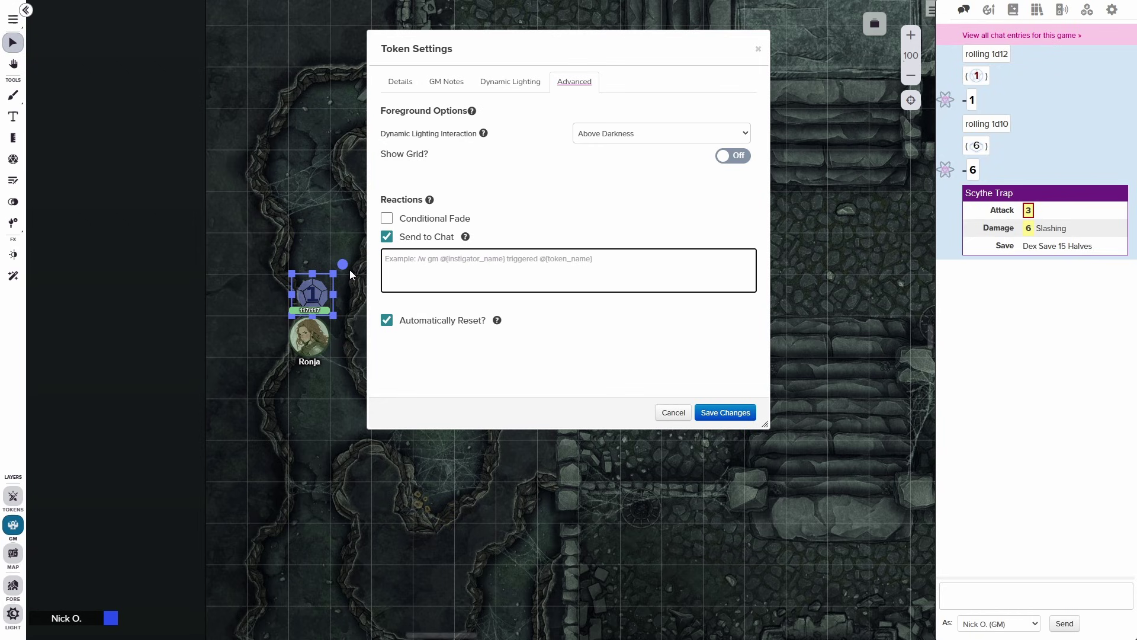
key(ctrl+v)
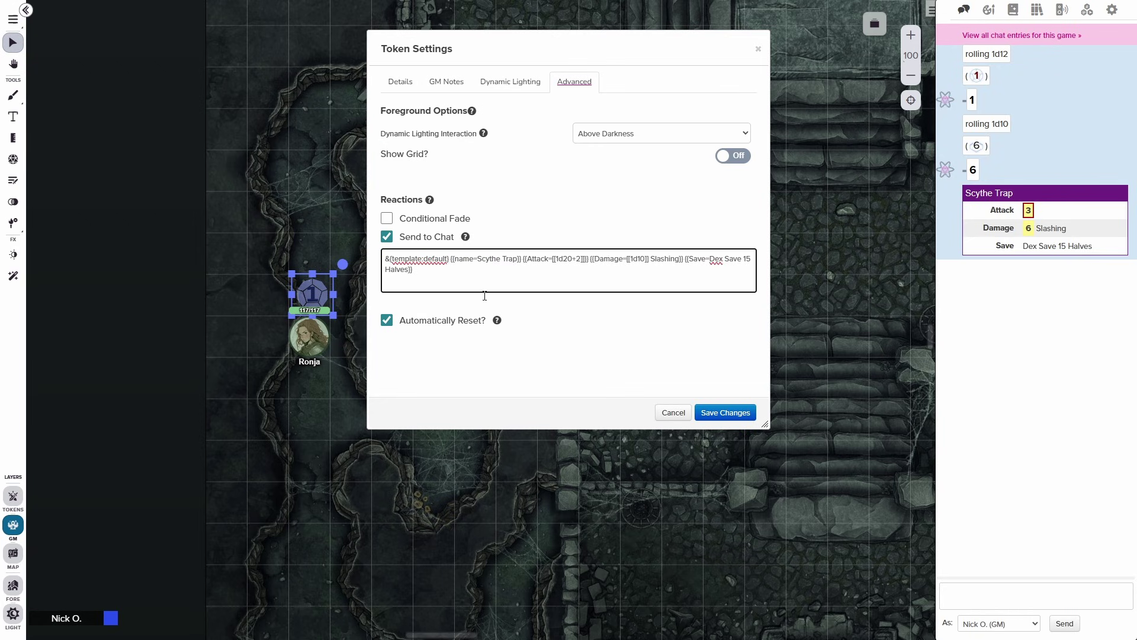
click(732, 415)
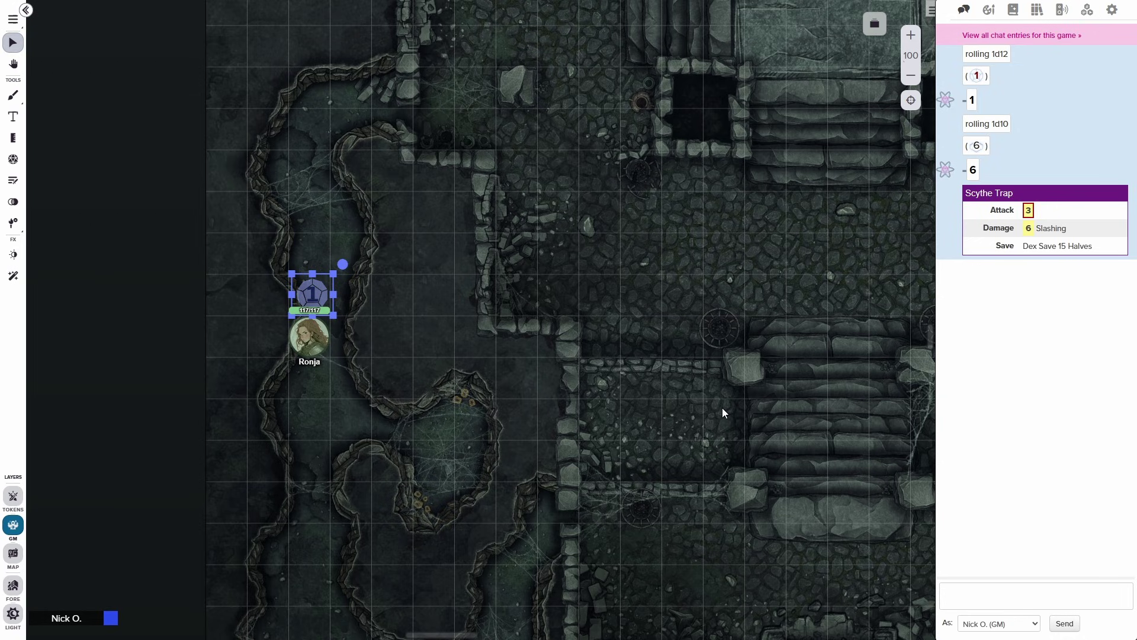
Step: On the Tokens layer, move the character token back and forth across the trap token to trigger it repeatedly
click(13, 496)
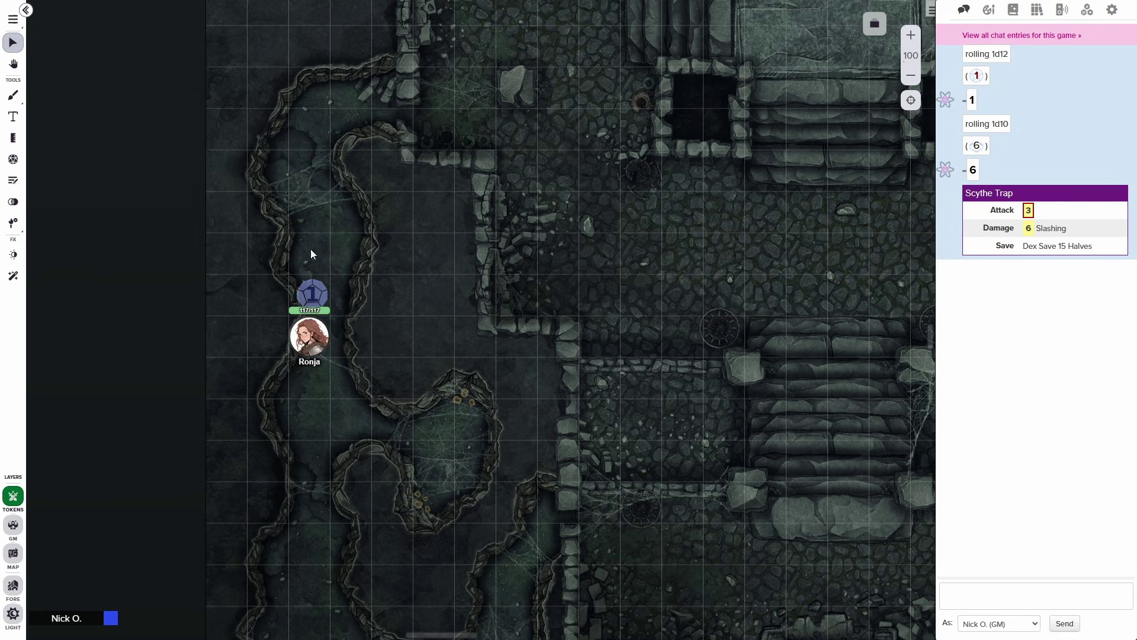
drag(318, 356, 318, 272)
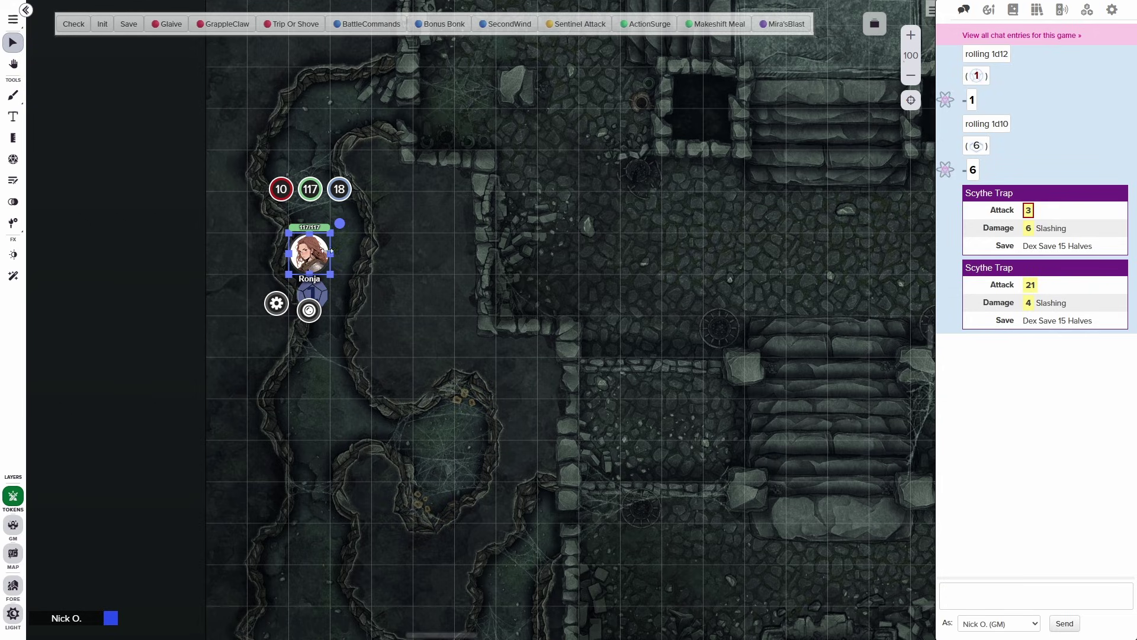
drag(313, 257, 318, 357)
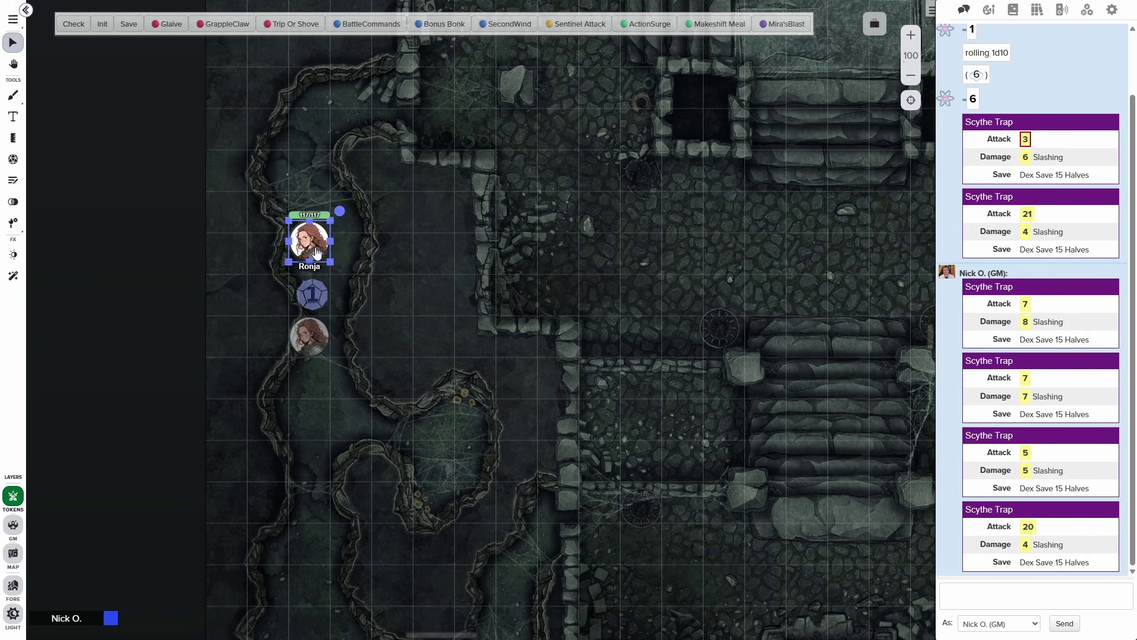
drag(315, 247, 316, 341)
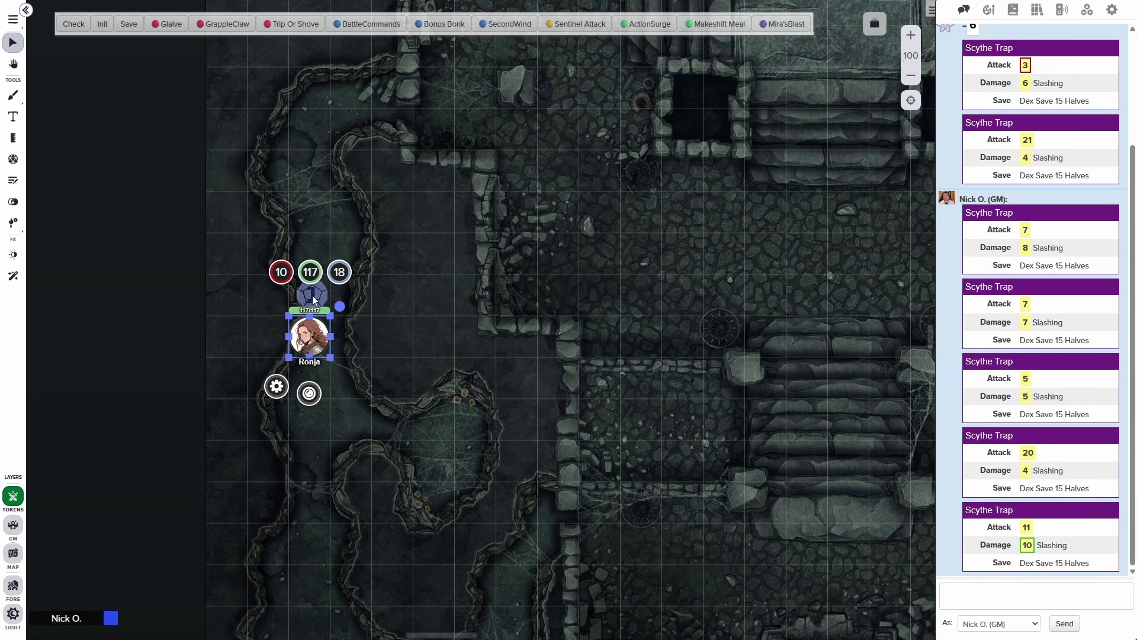
Step: Turn off Automatically Reset for the trap token on the GM layer and save its settings
click(13, 525)
click(313, 294)
double_click(313, 295)
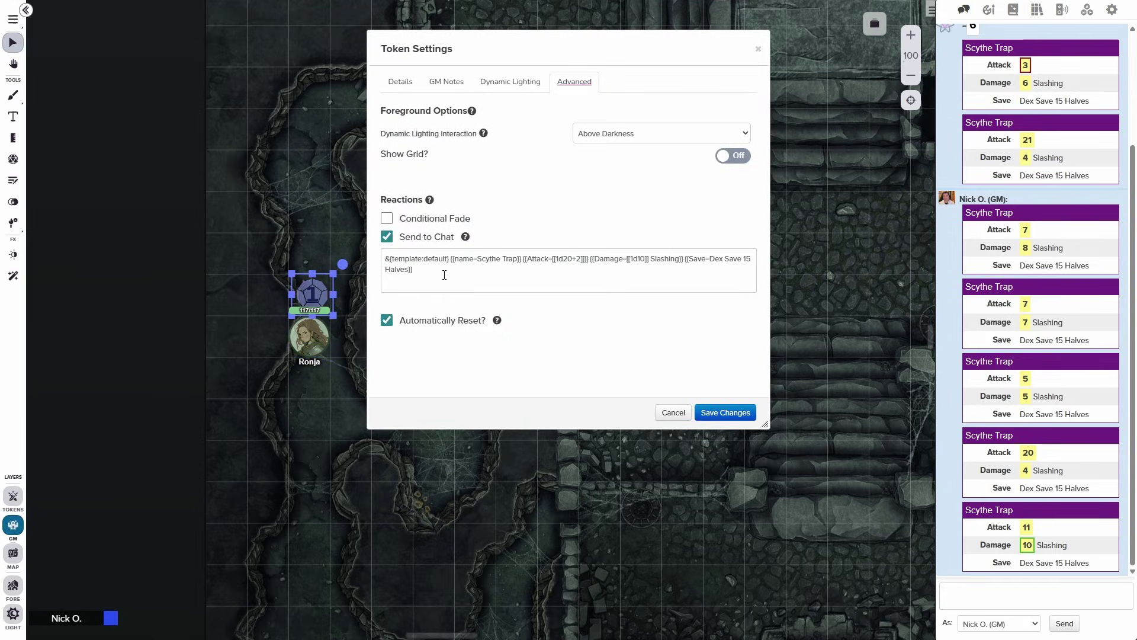
click(392, 327)
click(391, 325)
click(388, 325)
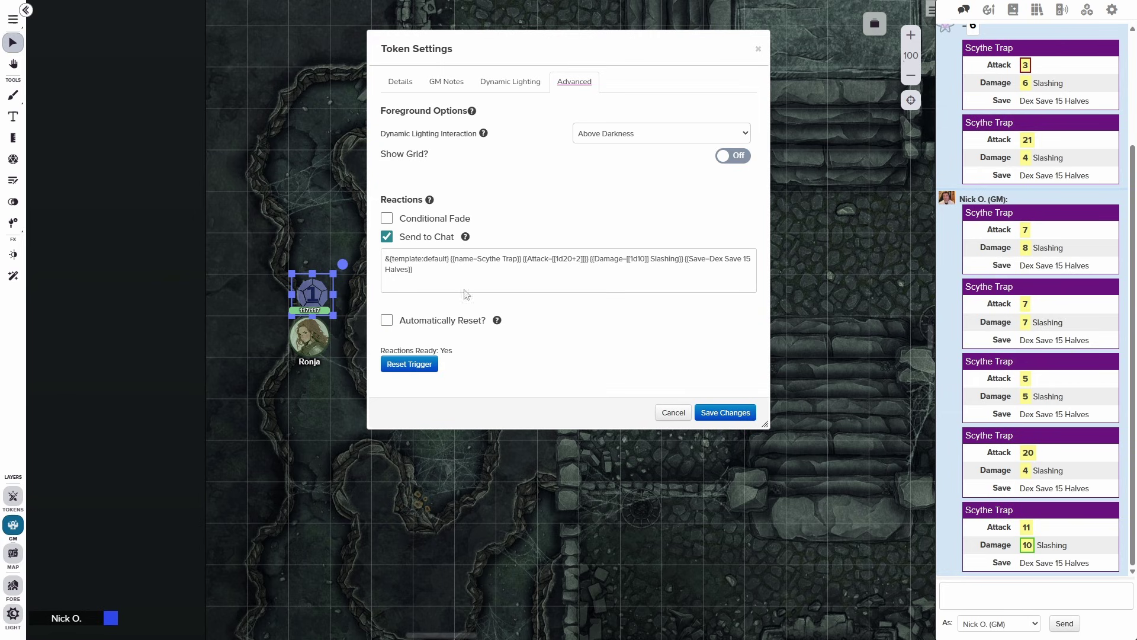
click(726, 415)
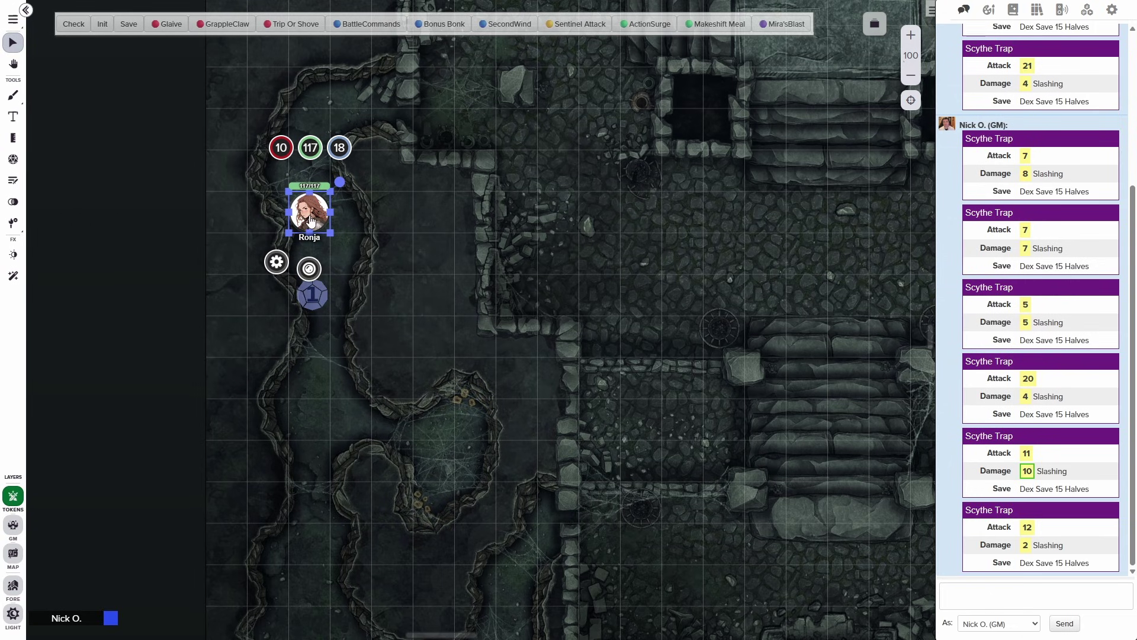
Step: Move the character token south past the trap to test the trigger without automatic reset, and deselect it
drag(310, 220, 310, 385)
click(401, 328)
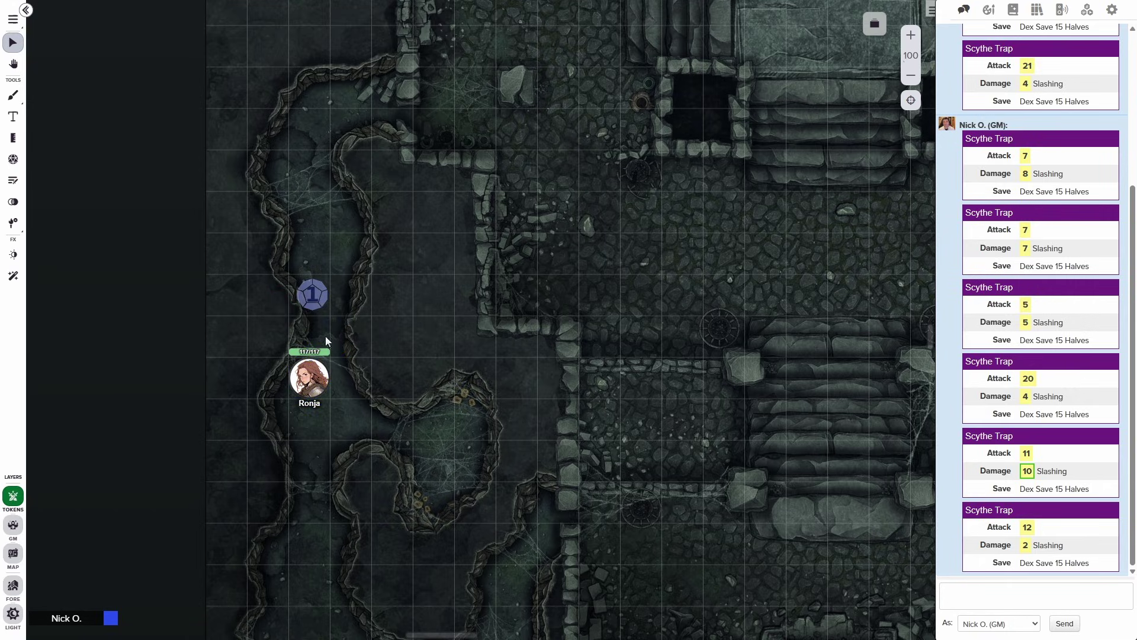
Step: Turn on Automatically Reset for the trap token on the GM layer and save its settings
click(13, 525)
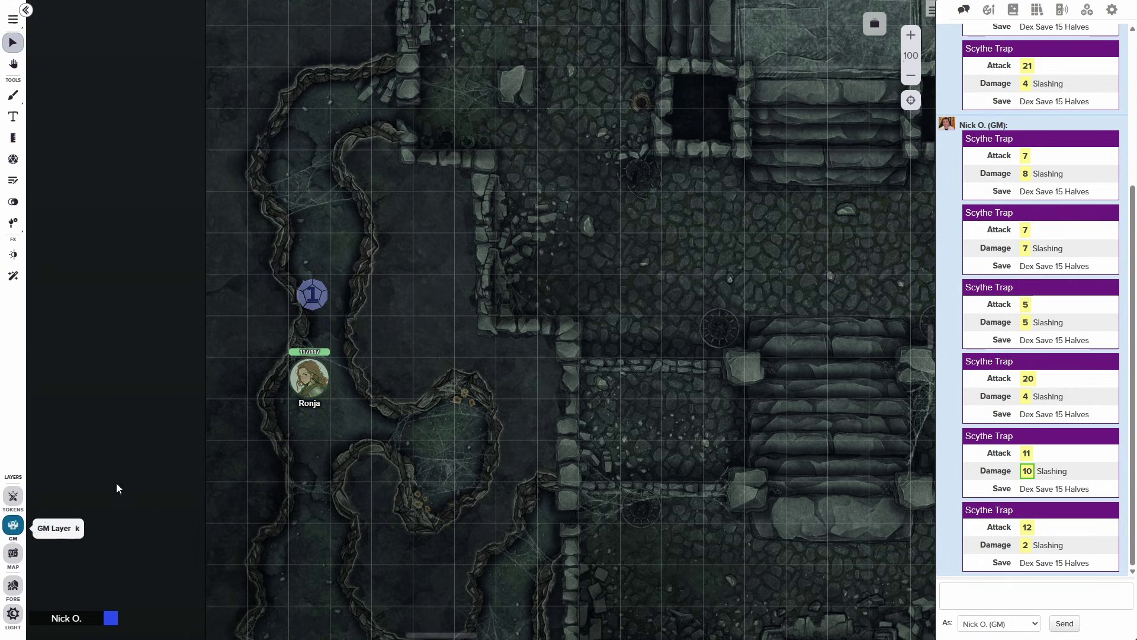
double_click(312, 295)
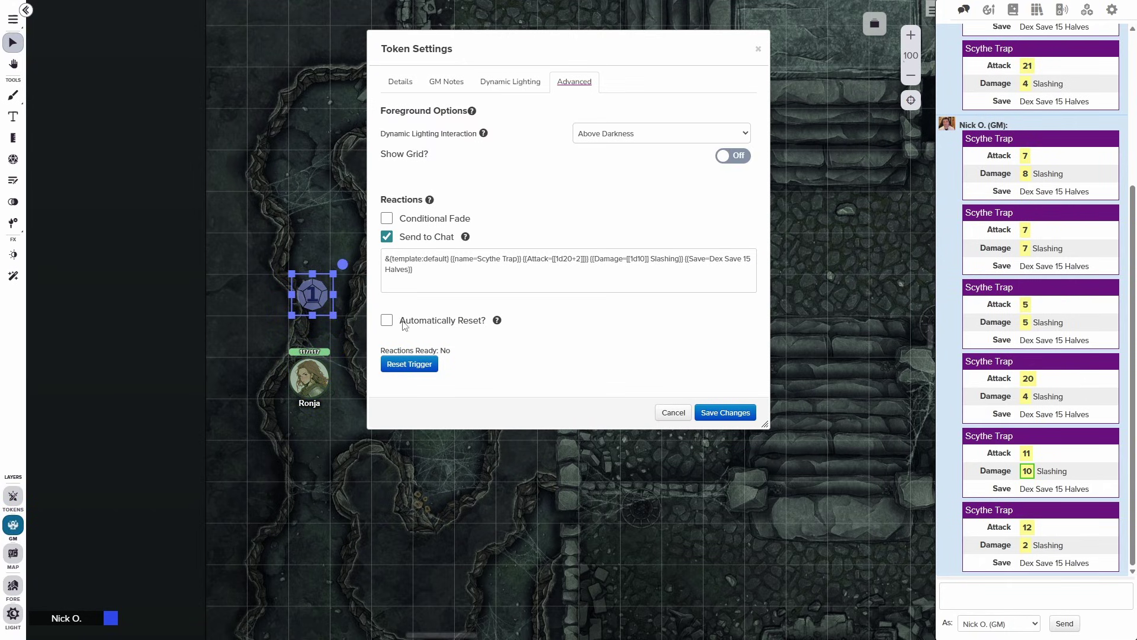
click(386, 319)
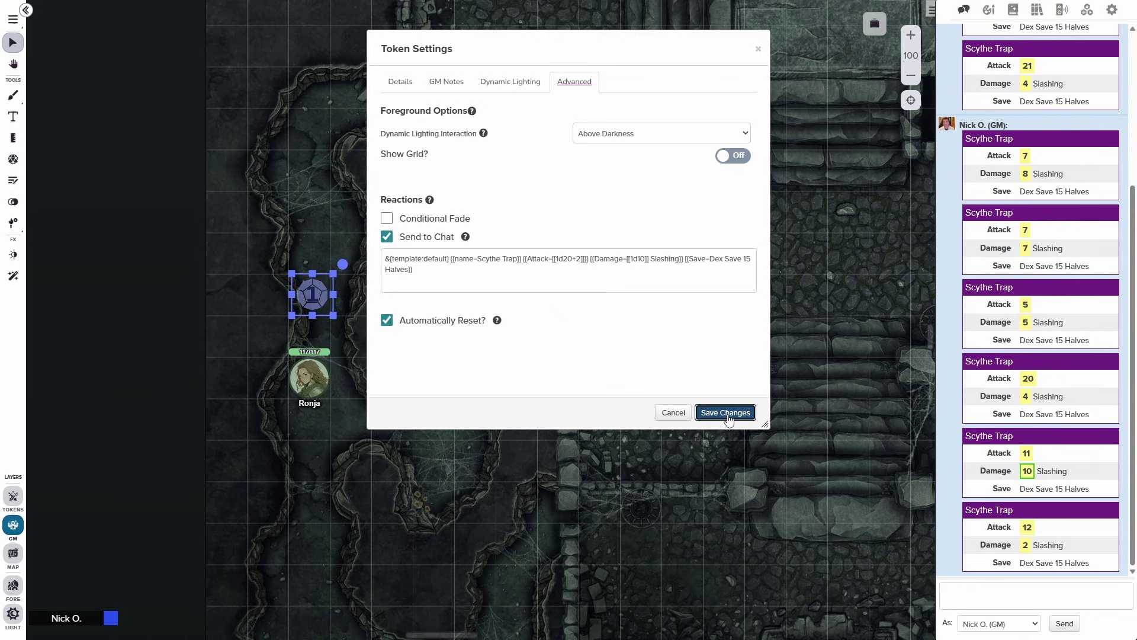
click(732, 413)
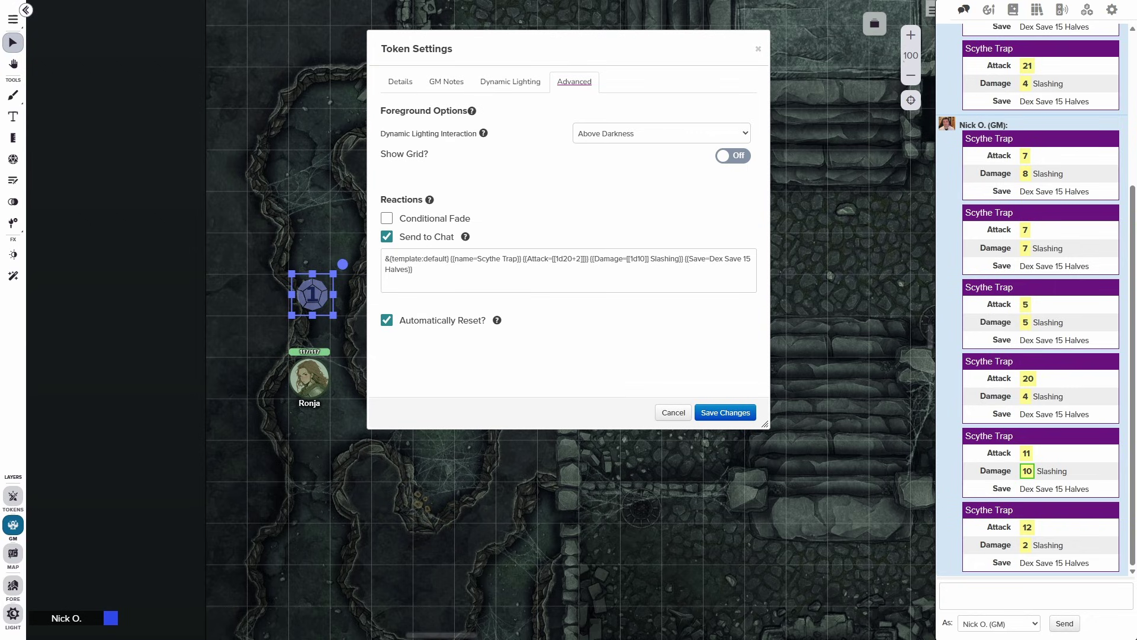
Step: Switch to Notepad++ and append {{Triggered By=@{instigator_name}}} to the end of the Scythe Trap macro
key(alt+Tab)
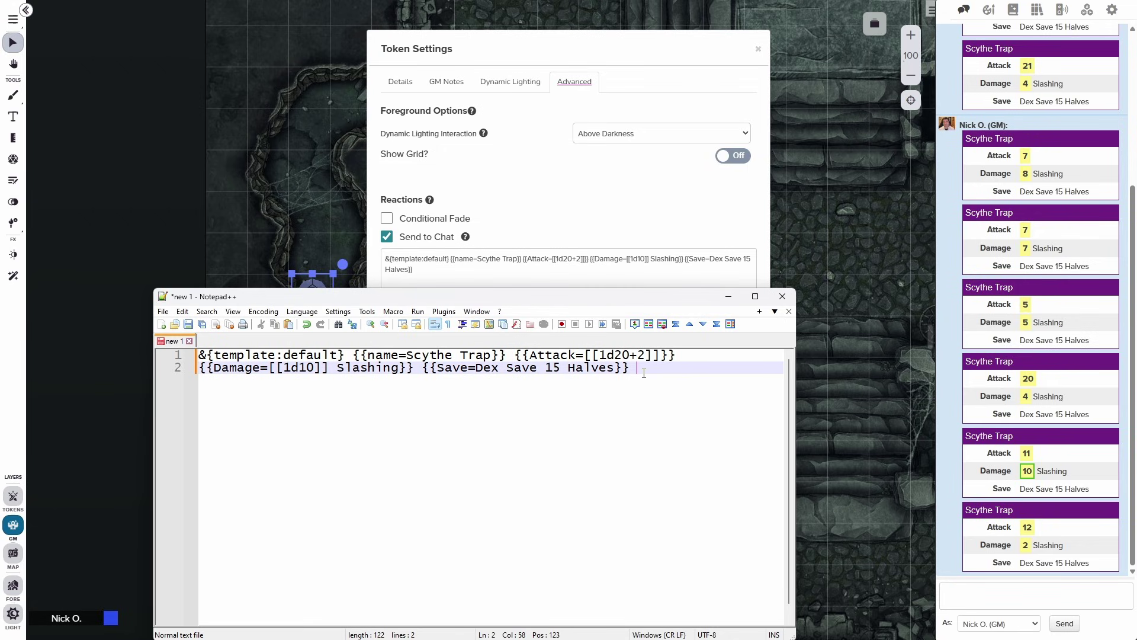
text({{T)
text(}})
key(Left)
key(Left)
text(TriggeredB)
key(BackSpace)
text(By=)
text(@{instiga)
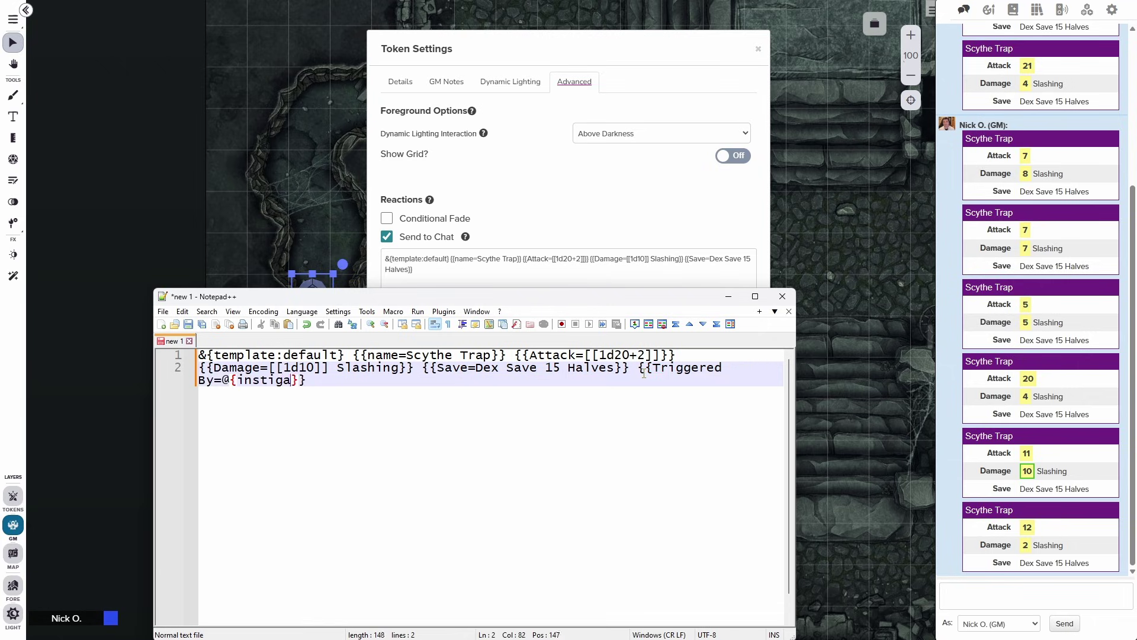
text(tor_name})
Step: Replace the trap token's Send to Chat text with the extended macro, save, and test it by moving the character token north across the trap
drag(653, 379, 173, 351)
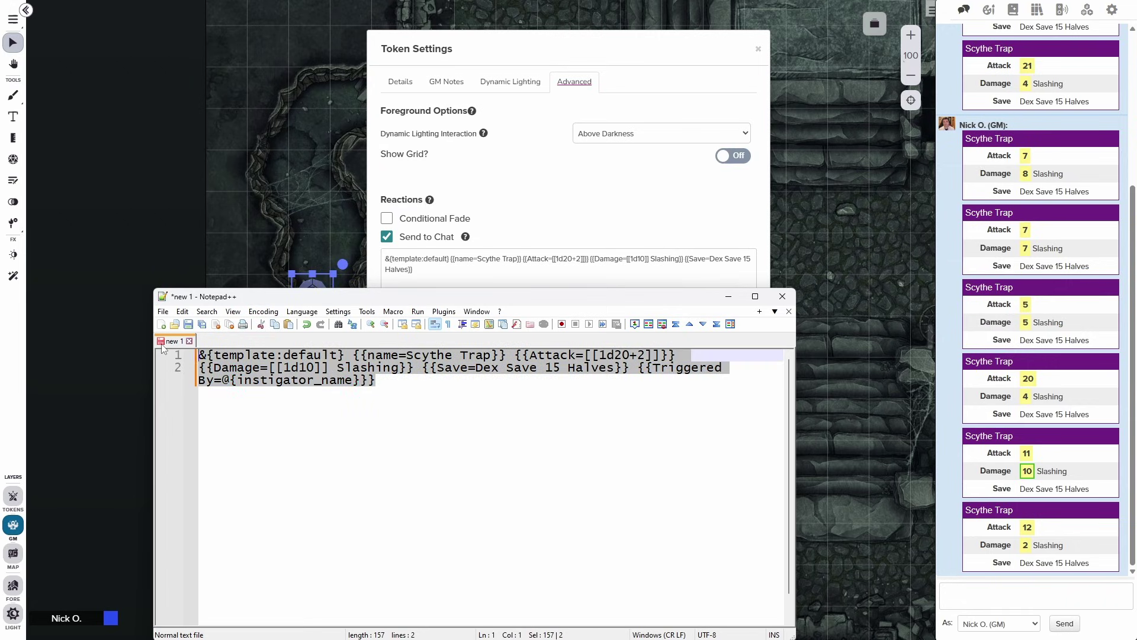
click(728, 296)
double_click(407, 268)
key(ctrl+a)
key(ctrl+v)
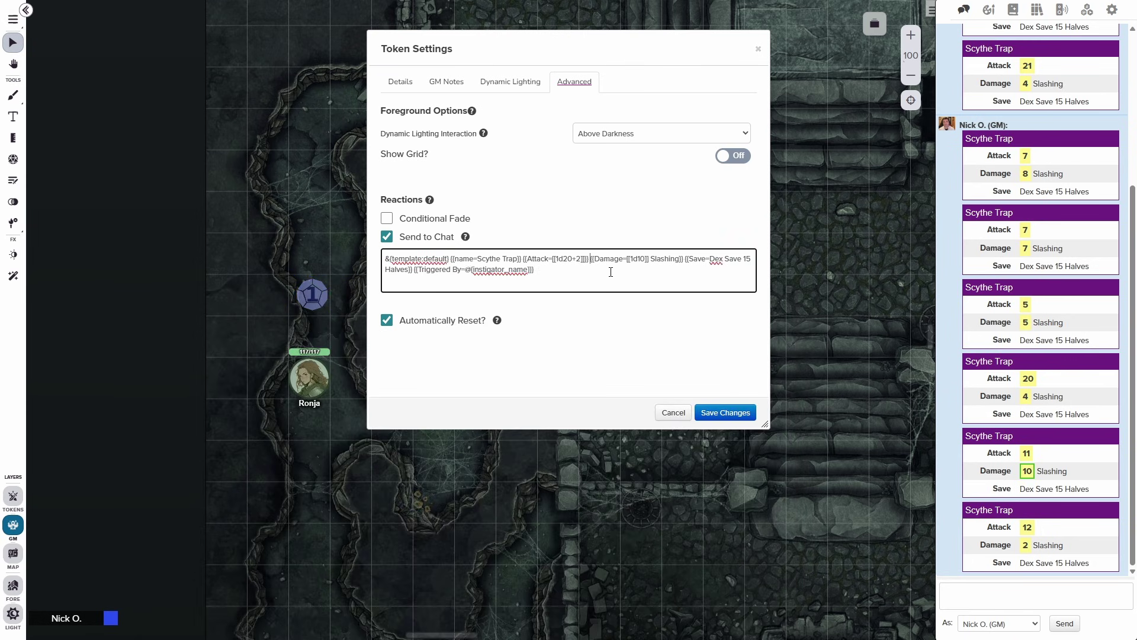
click(590, 258)
click(726, 411)
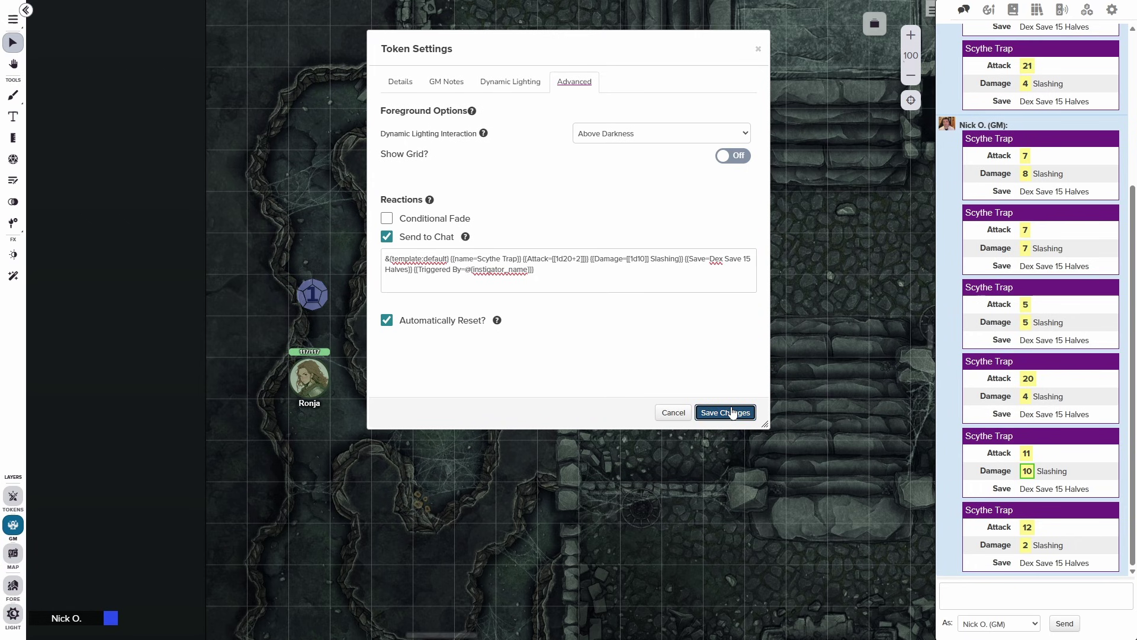
drag(299, 378, 299, 212)
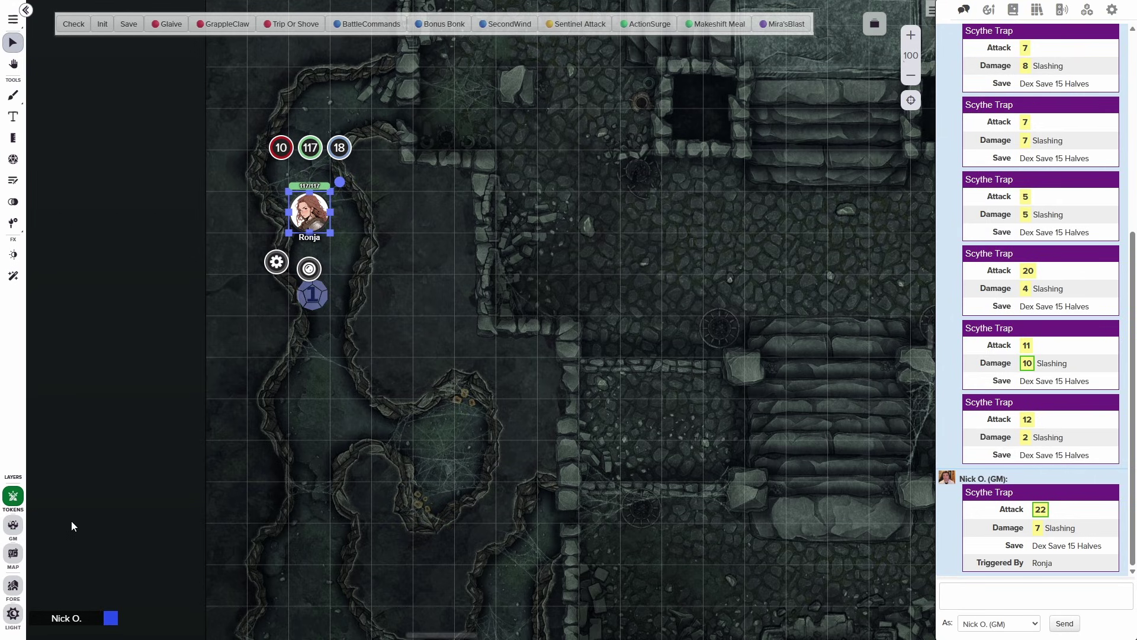
Step: Name the trap token on the GM layer "Scythe Trap" and save its settings
click(22, 524)
double_click(312, 294)
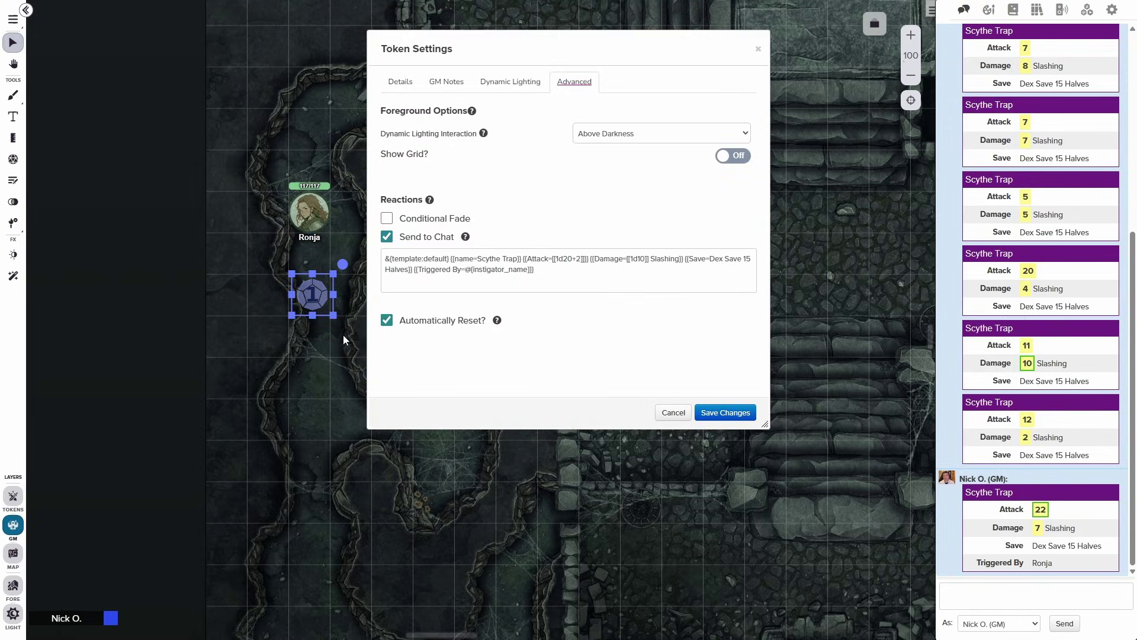
click(400, 81)
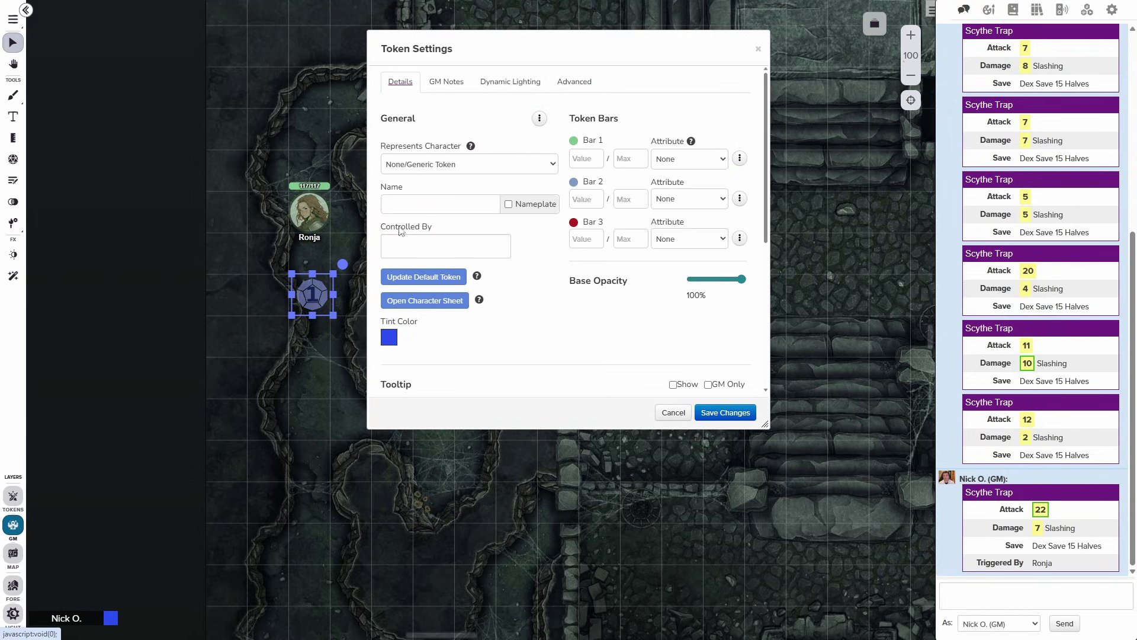
click(391, 245)
text(Scythe Trap)
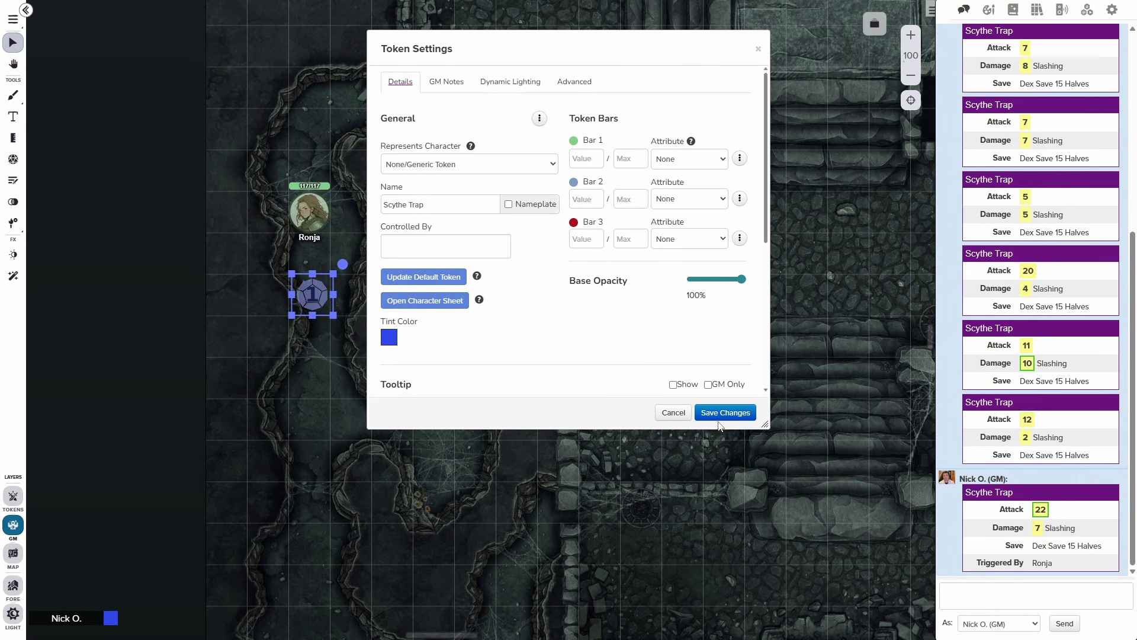
click(717, 413)
Step: In Notepad++, join the macro into a single line and replace its name value Scythe Trap with @{token_name}
key(alt+Tab)
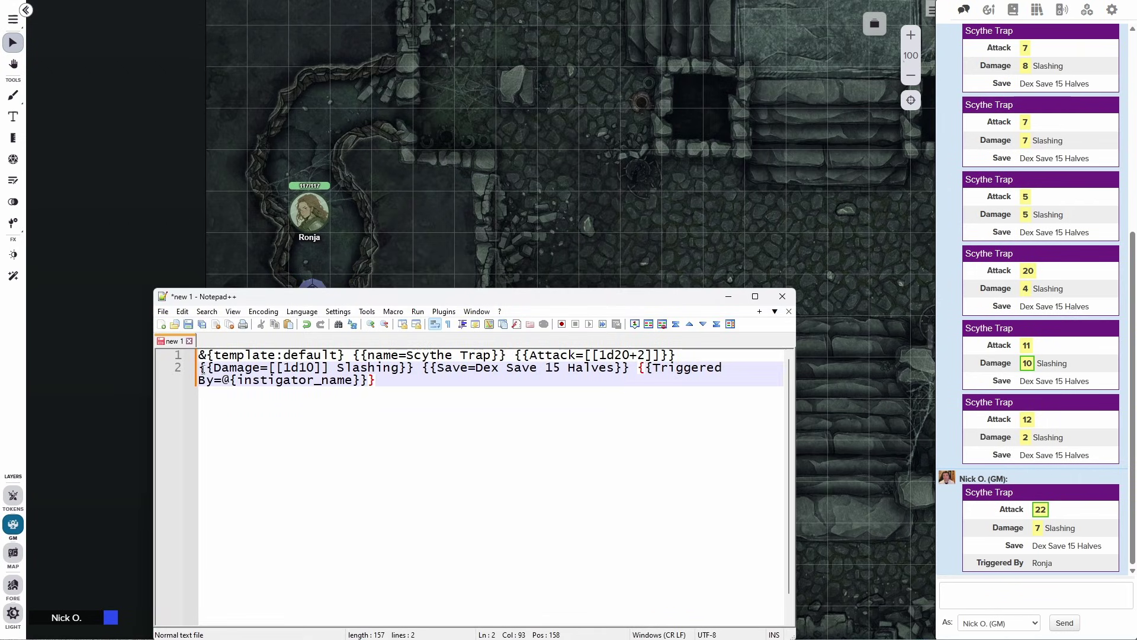
key(BackSpace)
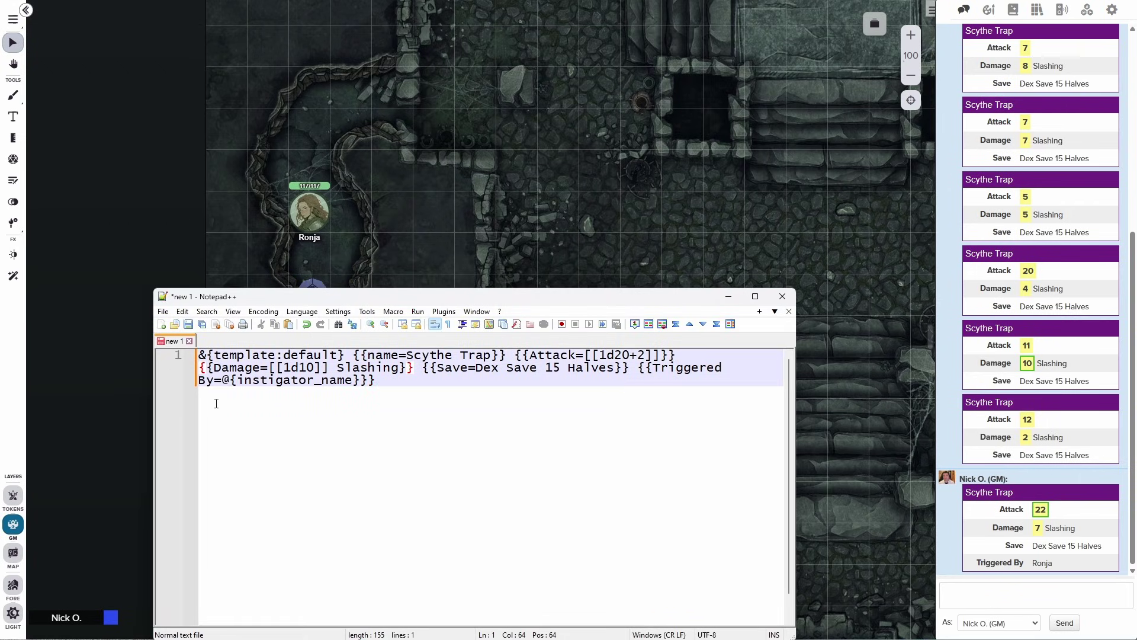
drag(407, 356, 491, 354)
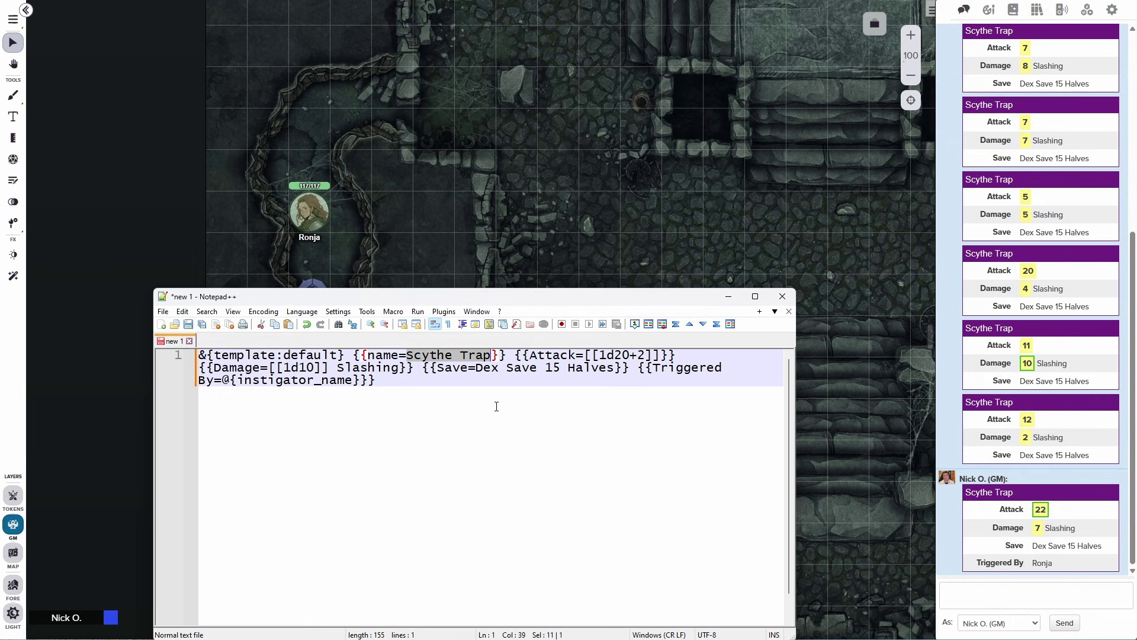
text(@{)
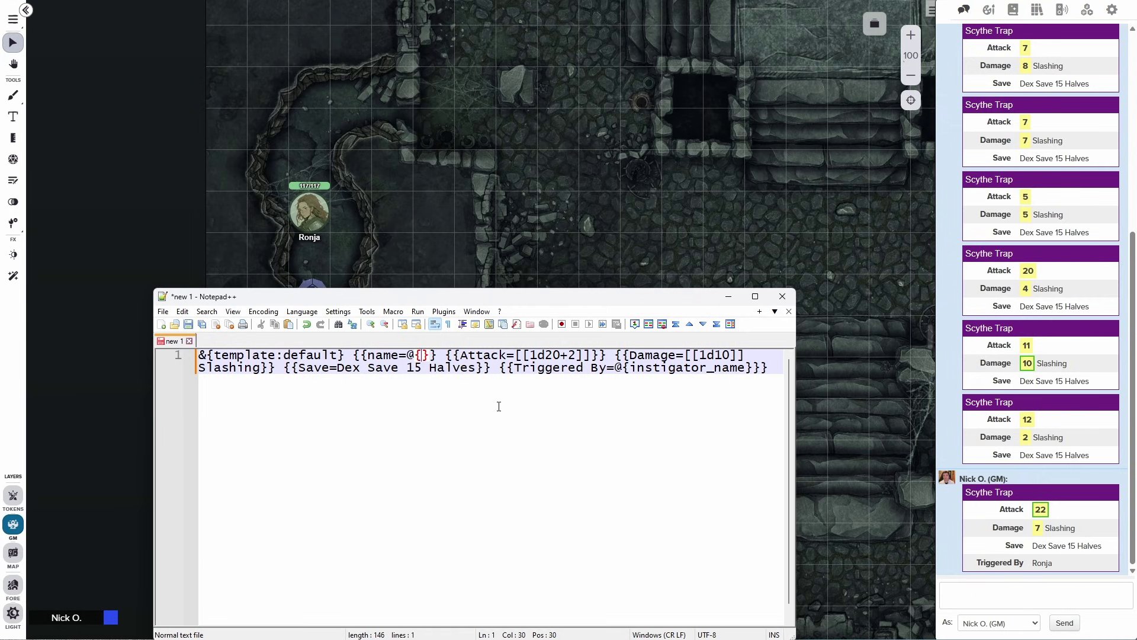
text(token_name)
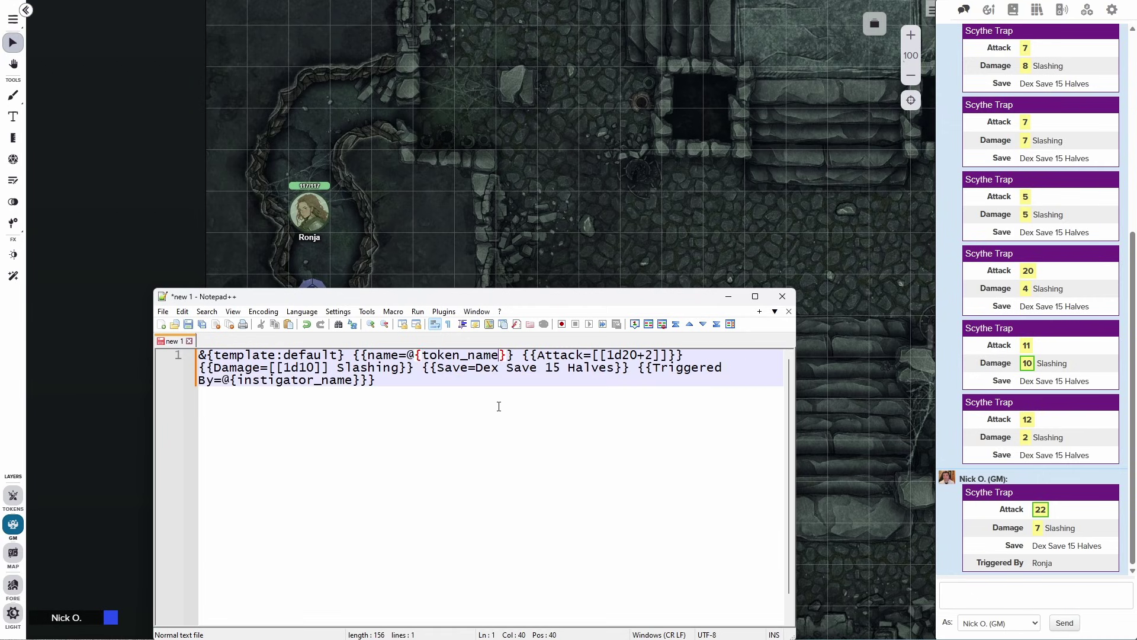
text(})
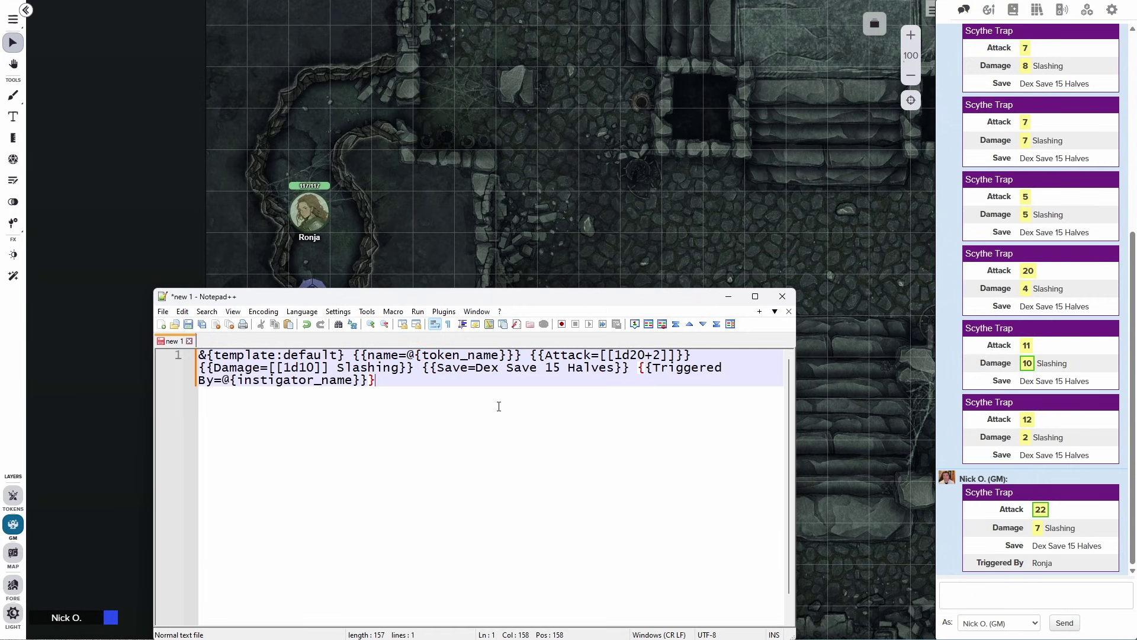
Step: Replace the trap token's Send to Chat text with the @{token_name} macro, save, and test it by moving the character token south across the trap
key(ctrl+a)
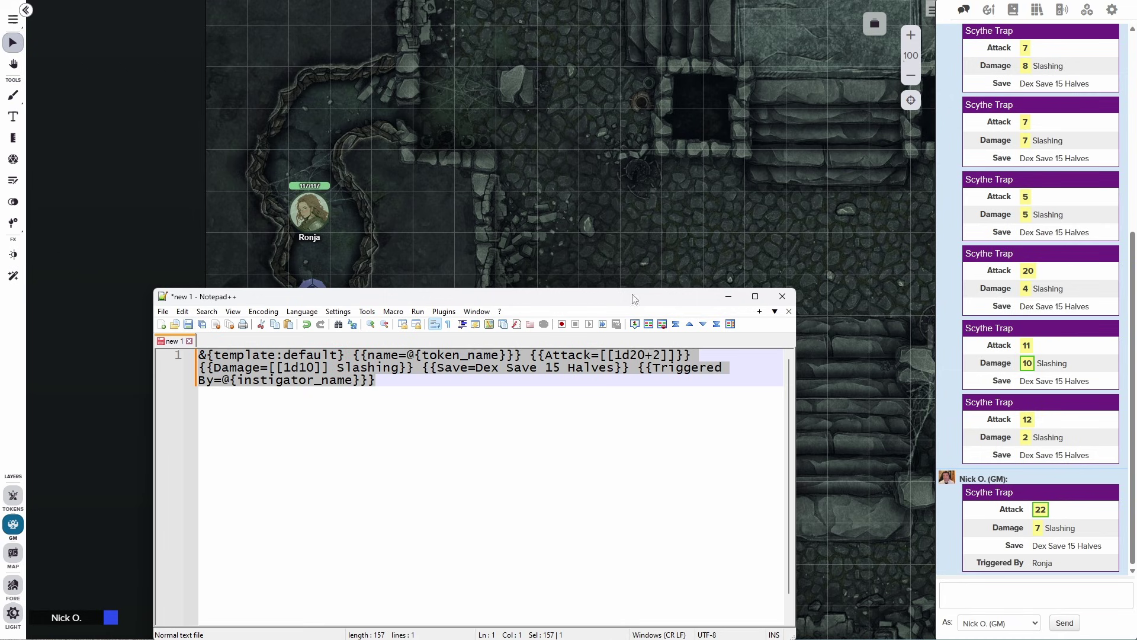
click(728, 296)
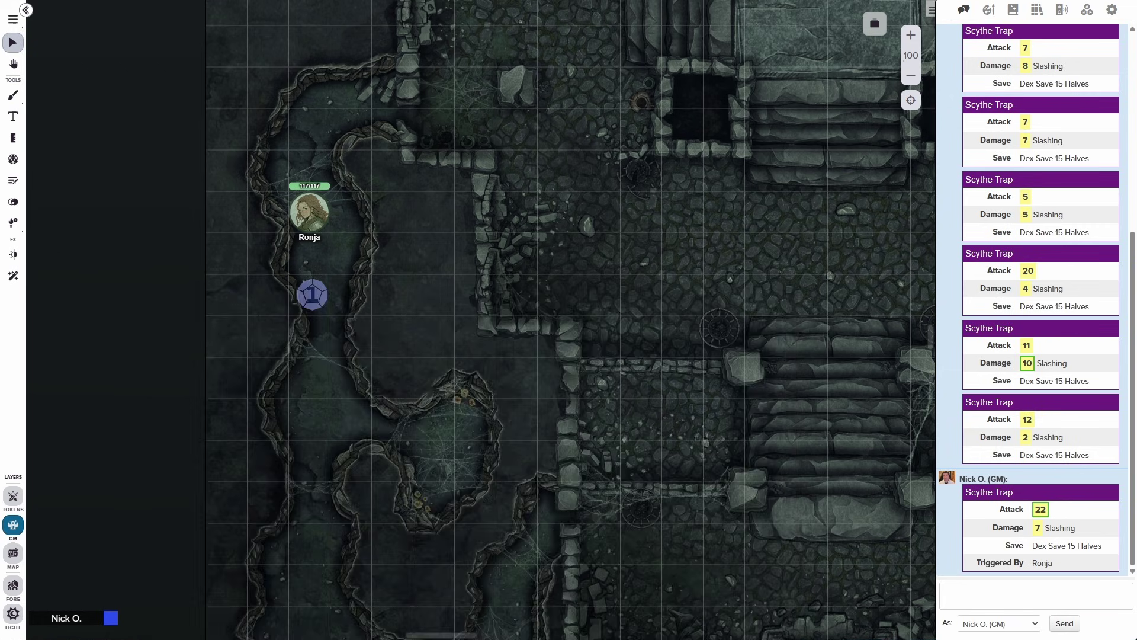
double_click(312, 294)
click(573, 81)
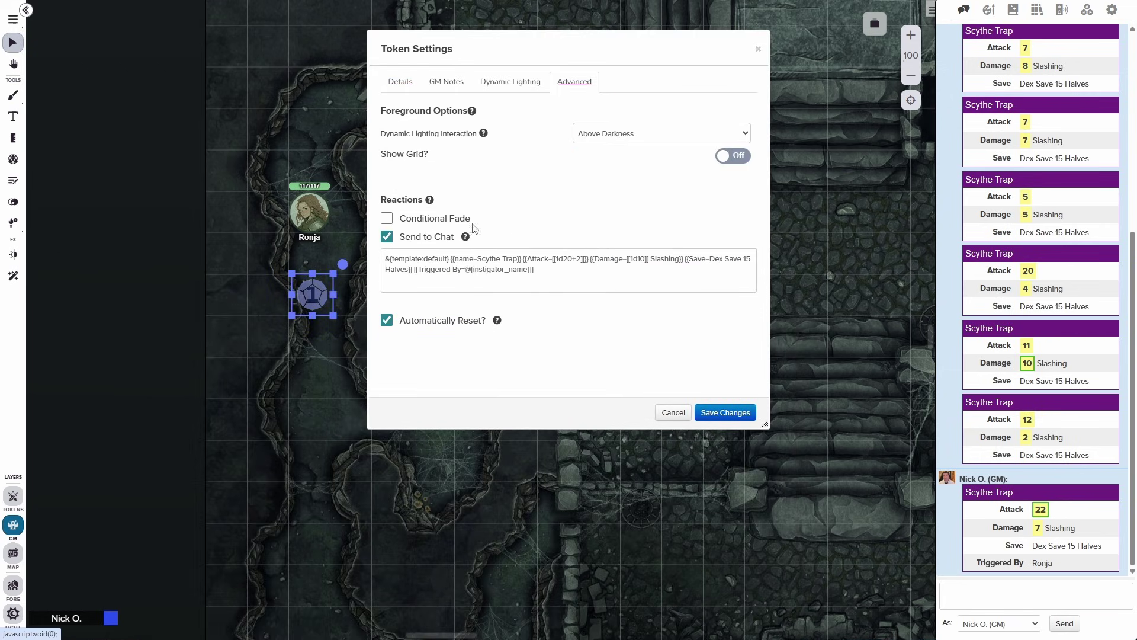
click(509, 264)
click(725, 412)
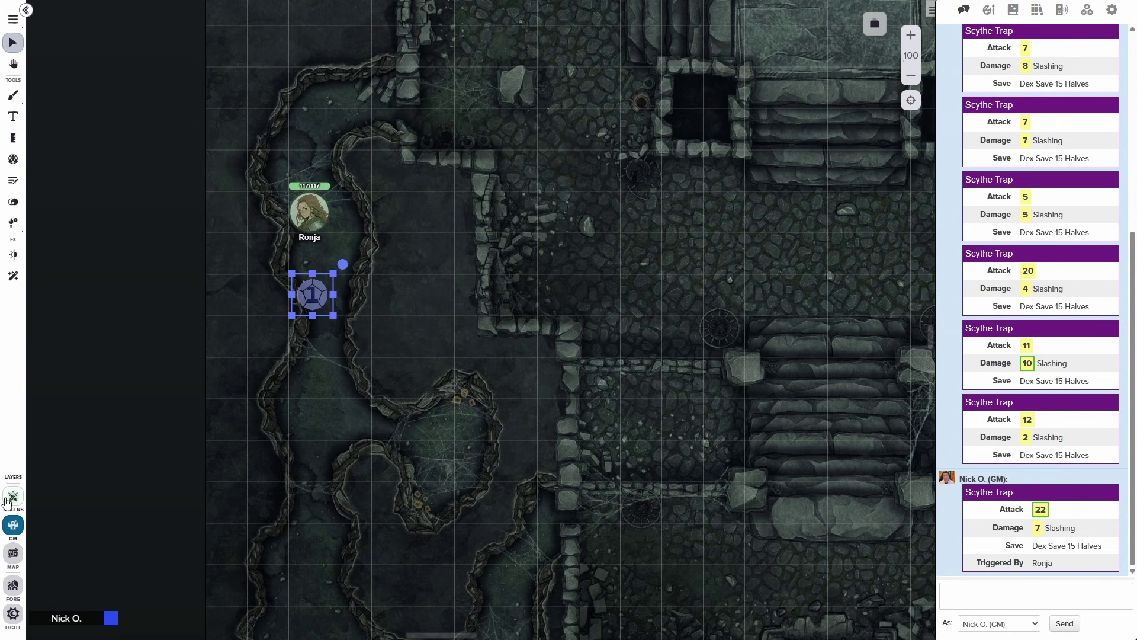
click(13, 495)
drag(299, 228, 300, 353)
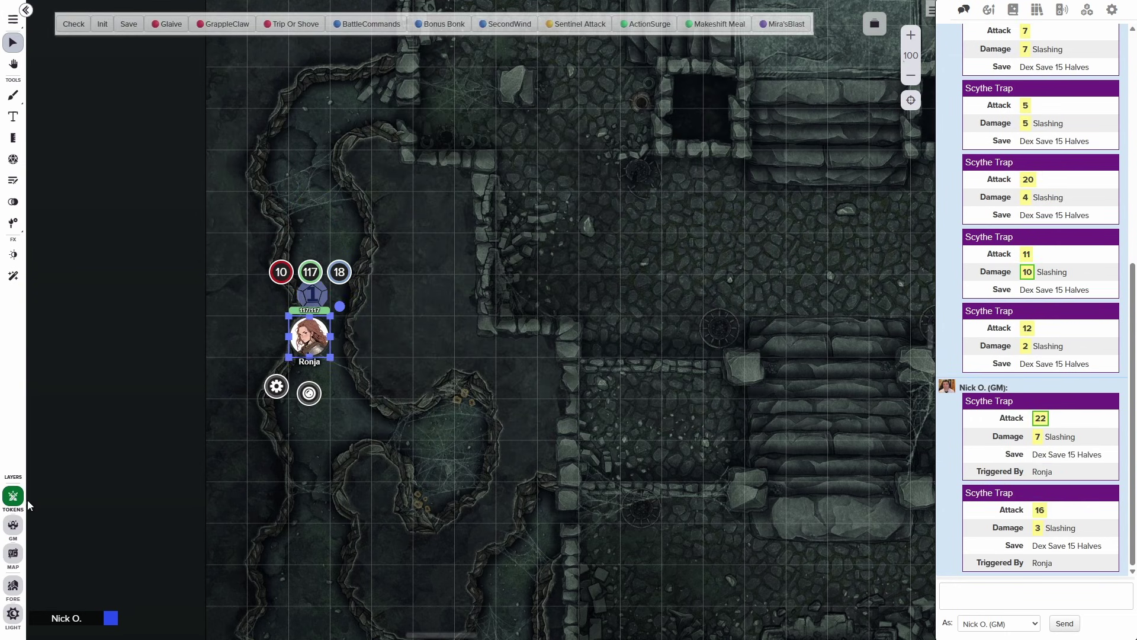
Step: Rename the trap token "Scythe Trap Triggered", save, and test it by moving the character token north across the trap on the Tokens layer
click(13, 525)
click(313, 294)
double_click(313, 295)
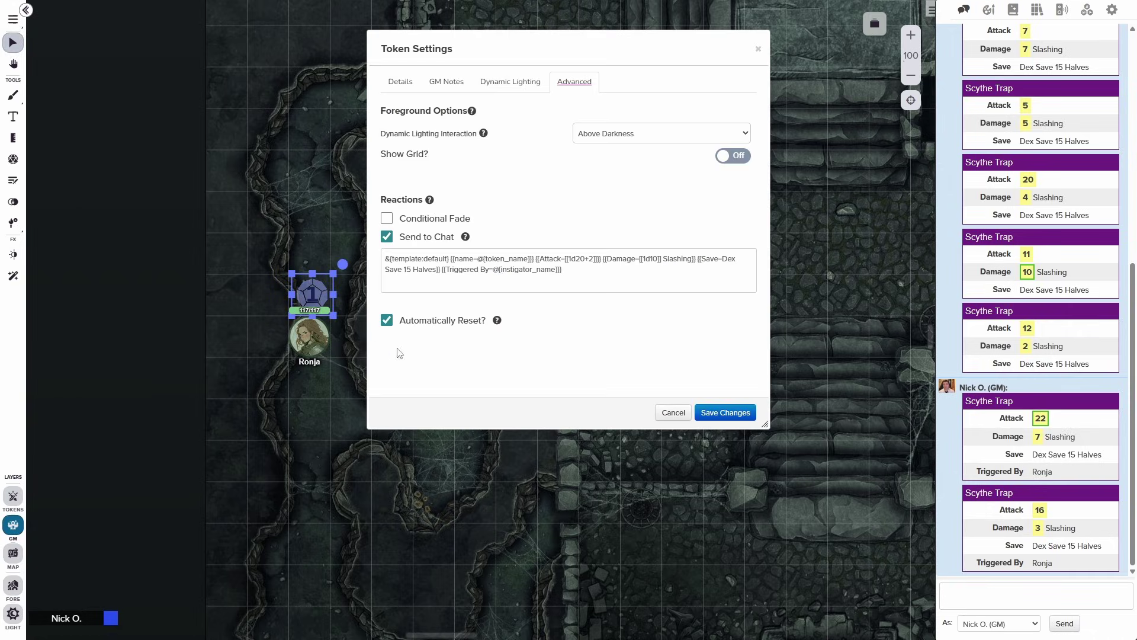
click(400, 82)
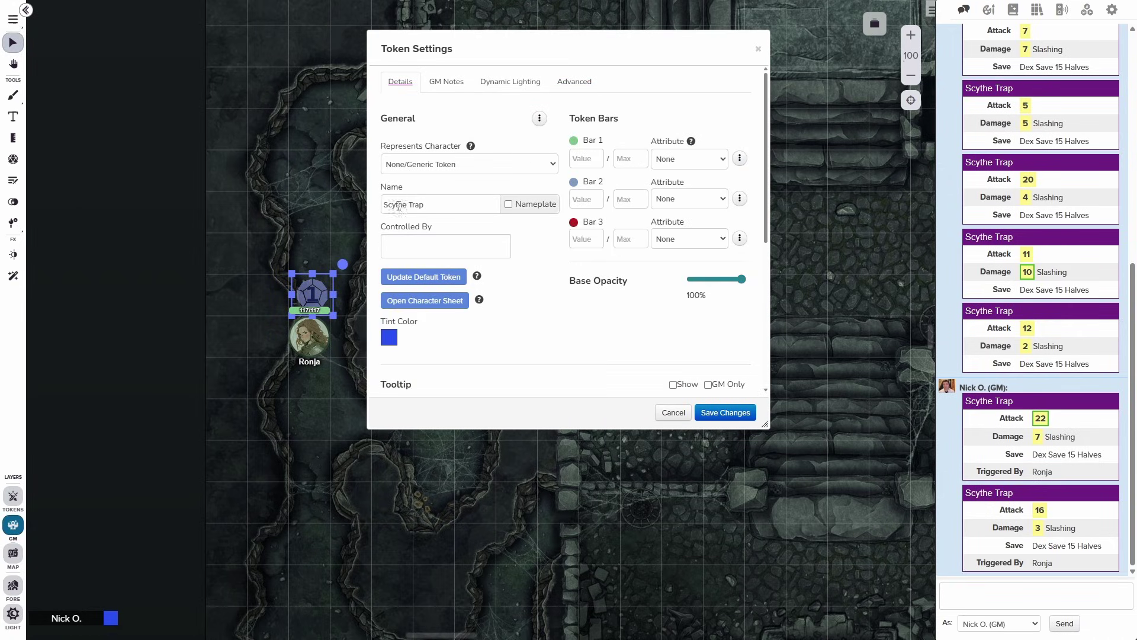
click(431, 205)
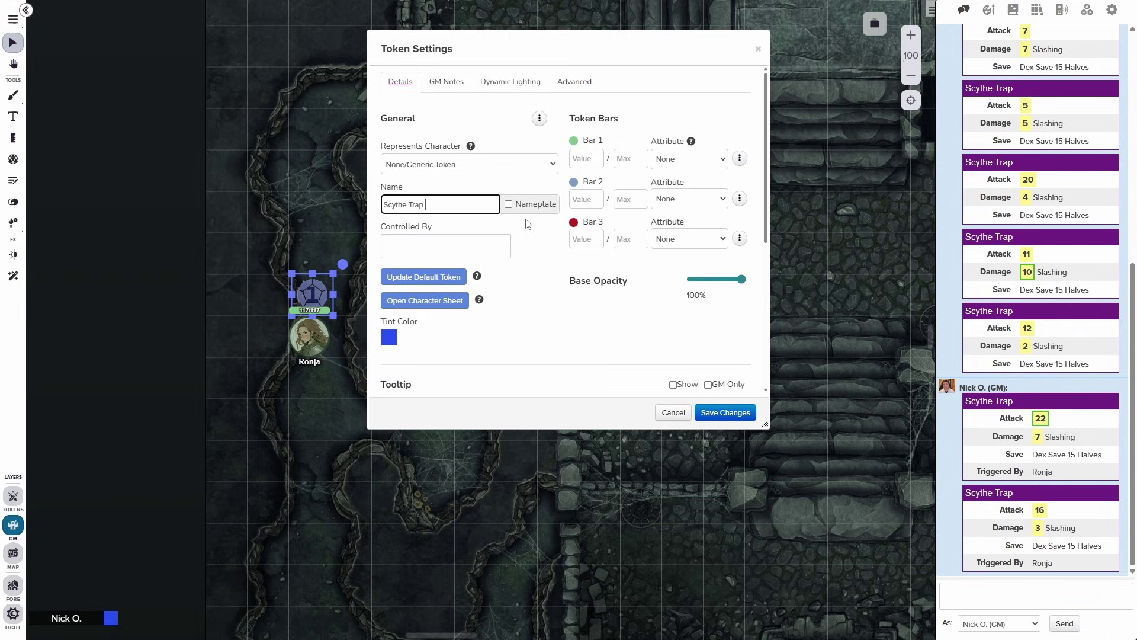
text(Triggered)
click(732, 415)
click(13, 496)
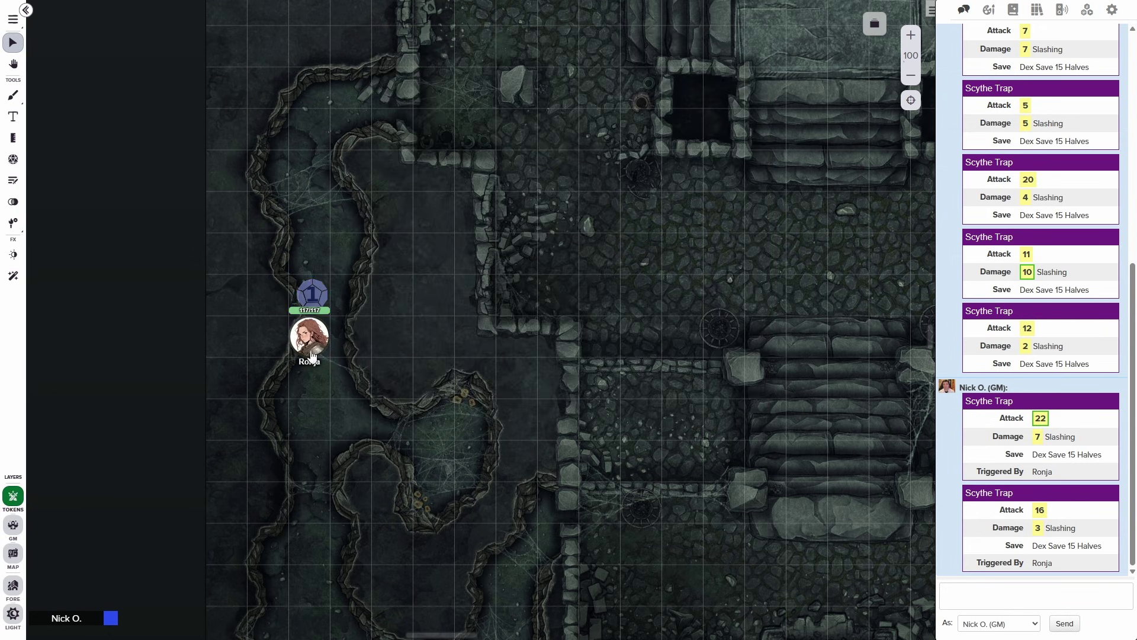
drag(315, 355, 309, 260)
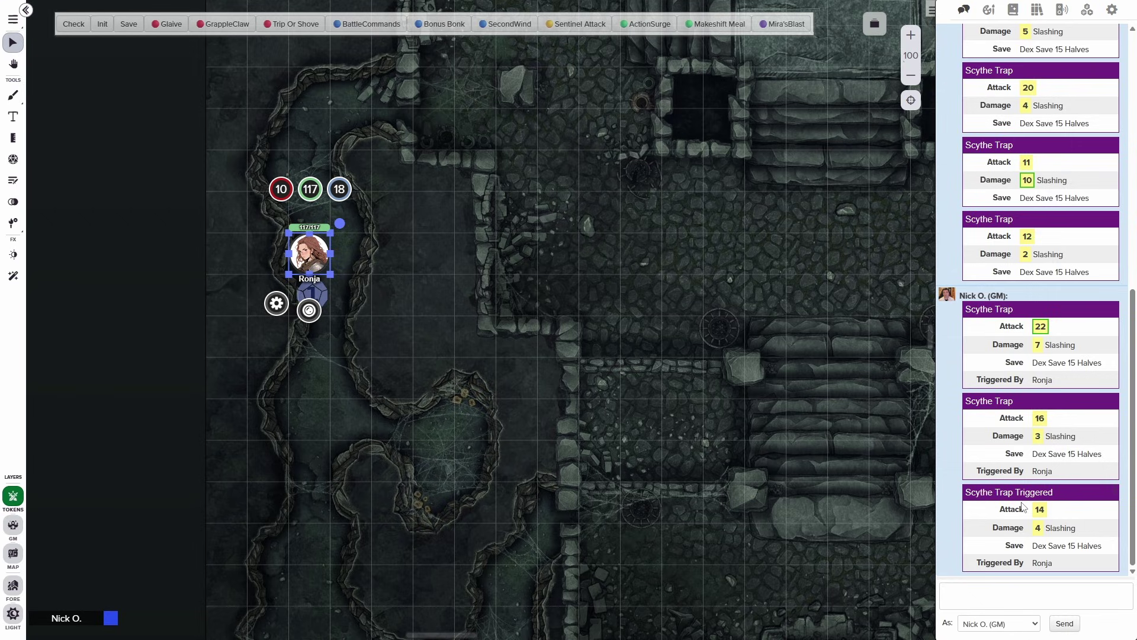
Step: In Notepad++, add @{instigator_id} and @{token_id} on separate lines below the macro, leaving one blank line between
key(alt+Tab)
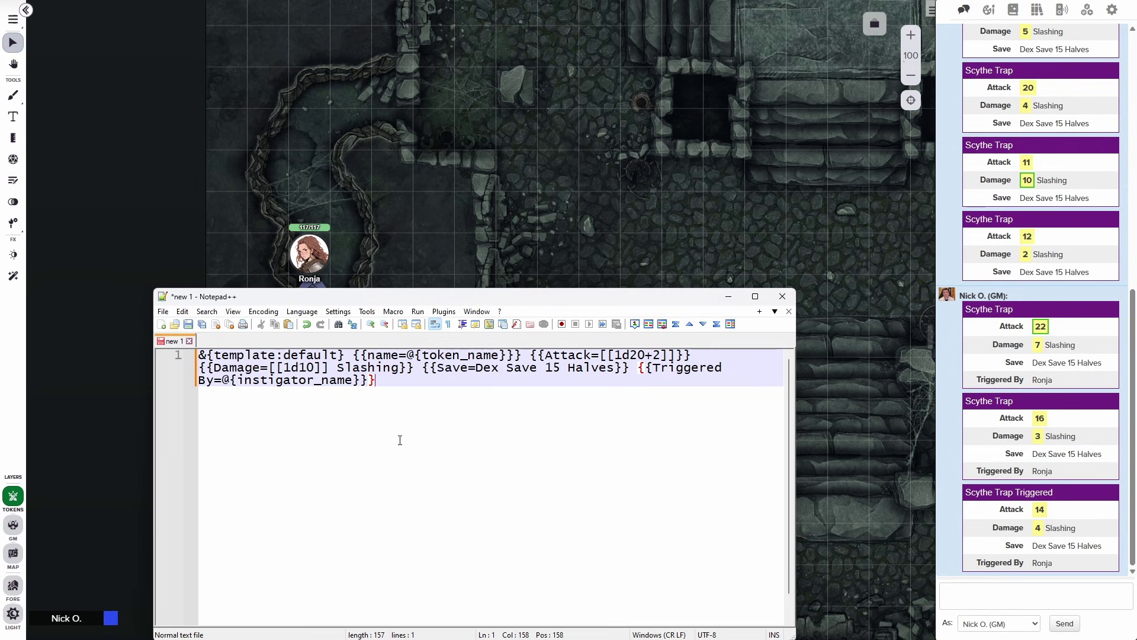
key(Return)
key(Return)
text(@{inst)
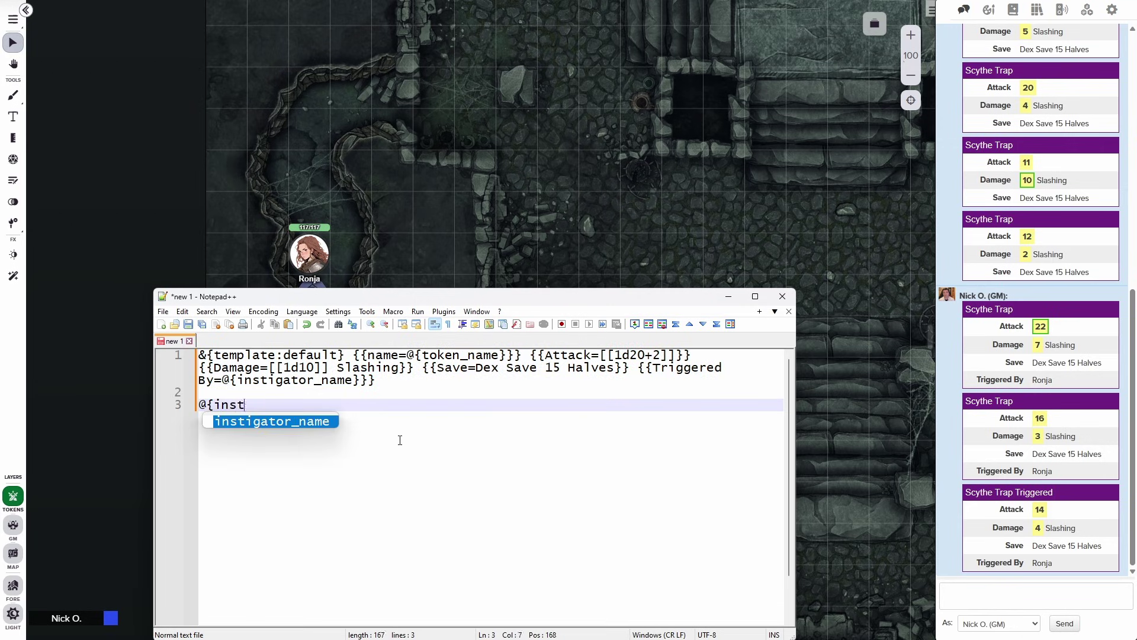
text(igator_id})
key(Return)
text(@{token)
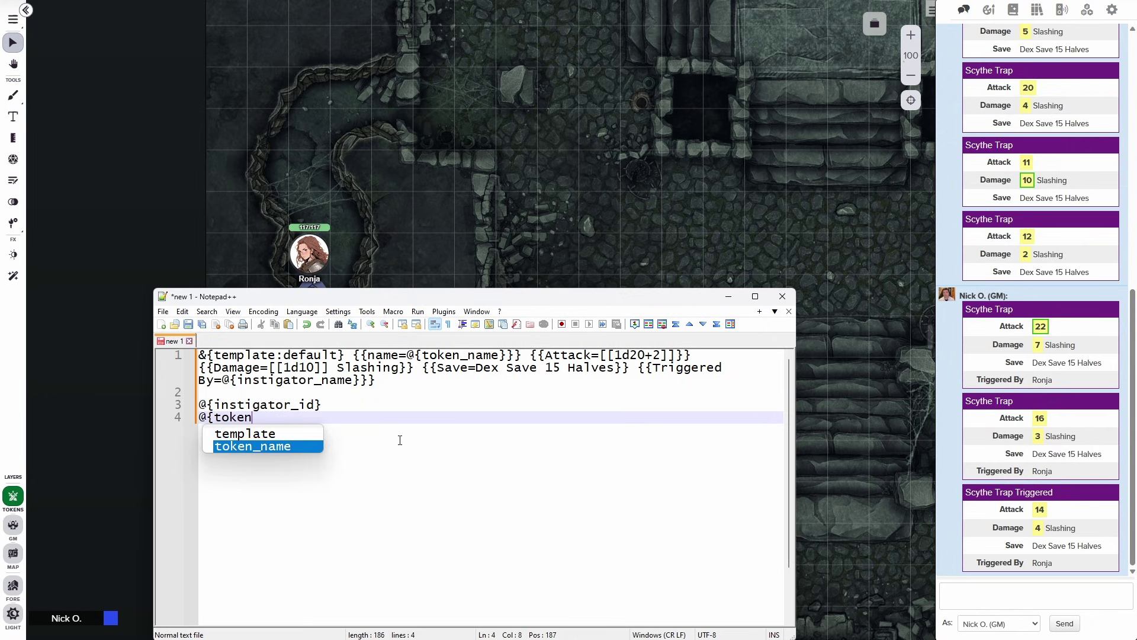
text(_id})
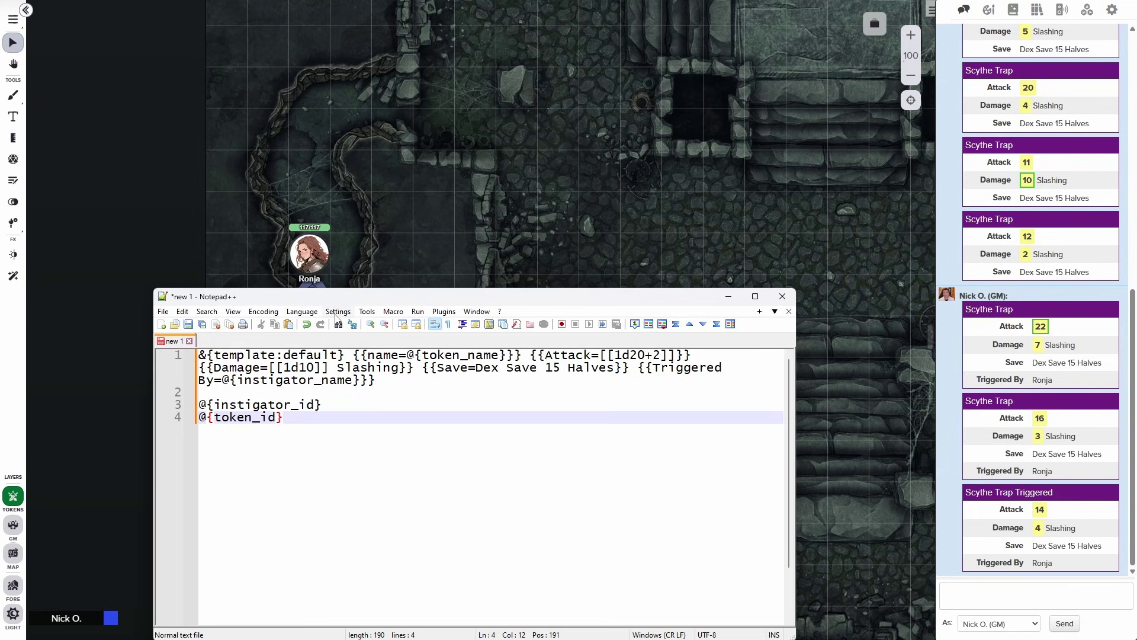
Step: In Notepad++, append {{Save=[[1d20+]] }} to the end of the macro line, after the Triggered By field
click(394, 381)
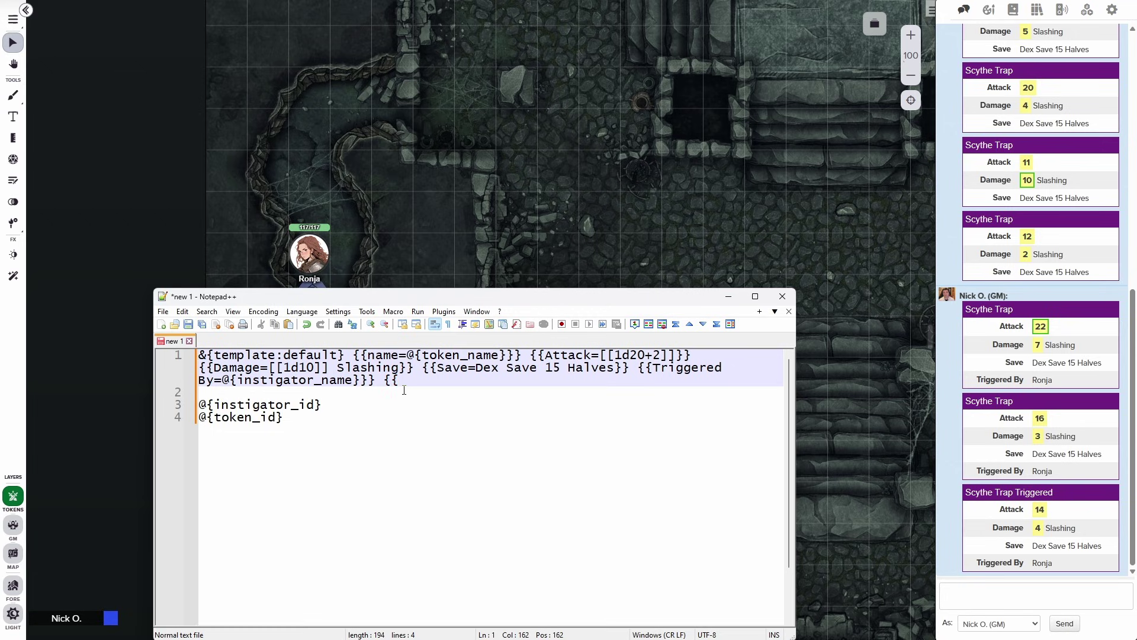
text(}})
key(Left)
key(Left)
key(Left)
text(Save)
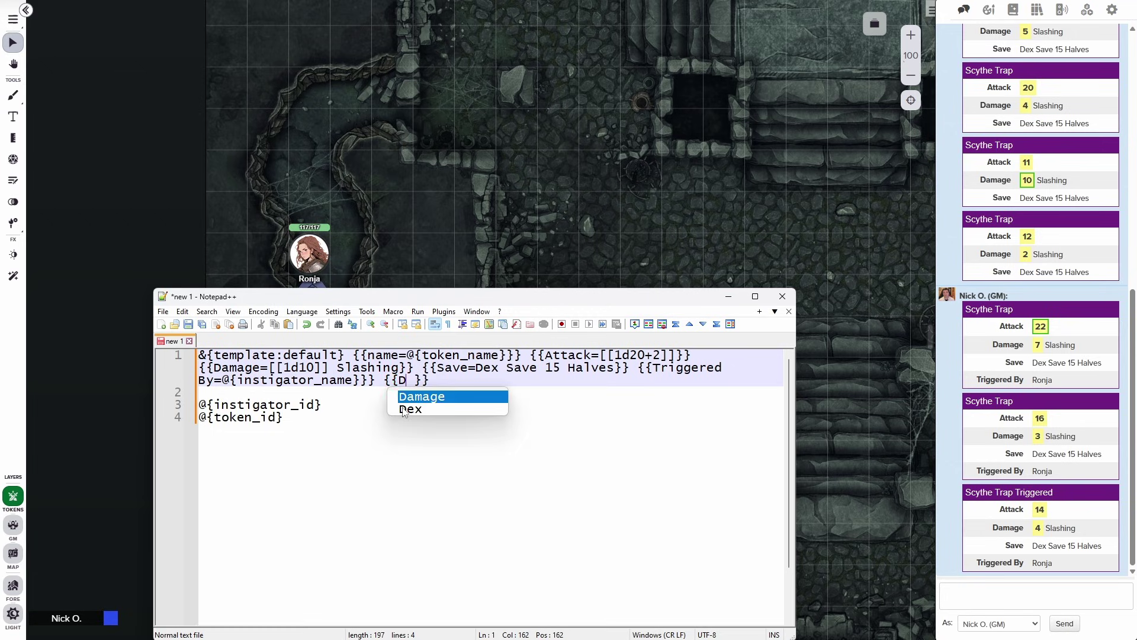
text(=)
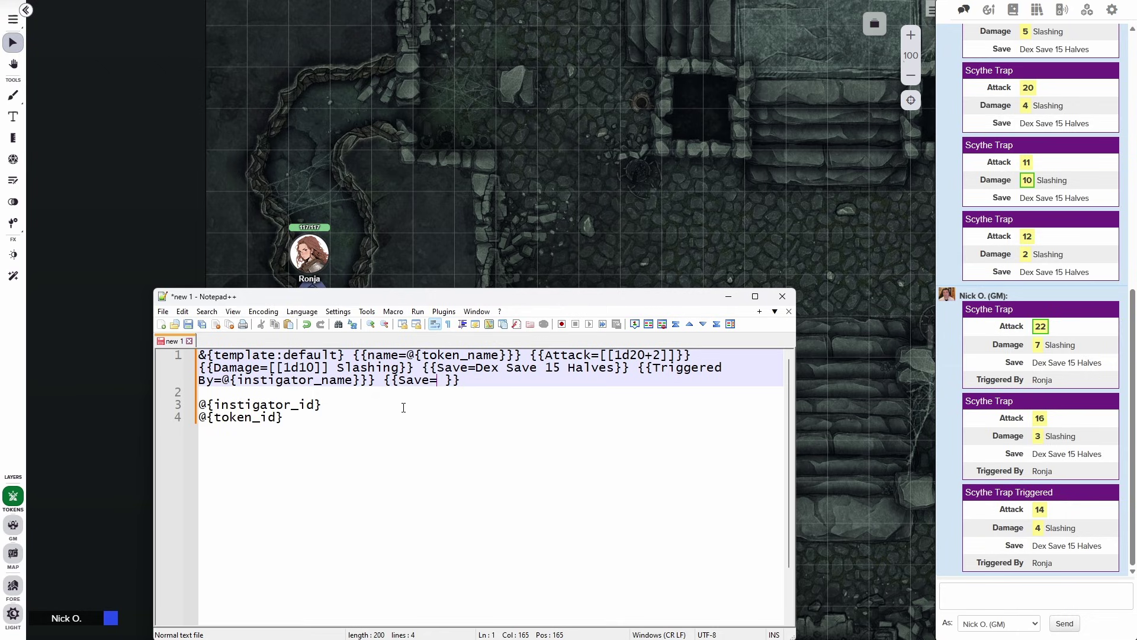
text([[])
text(1d20)
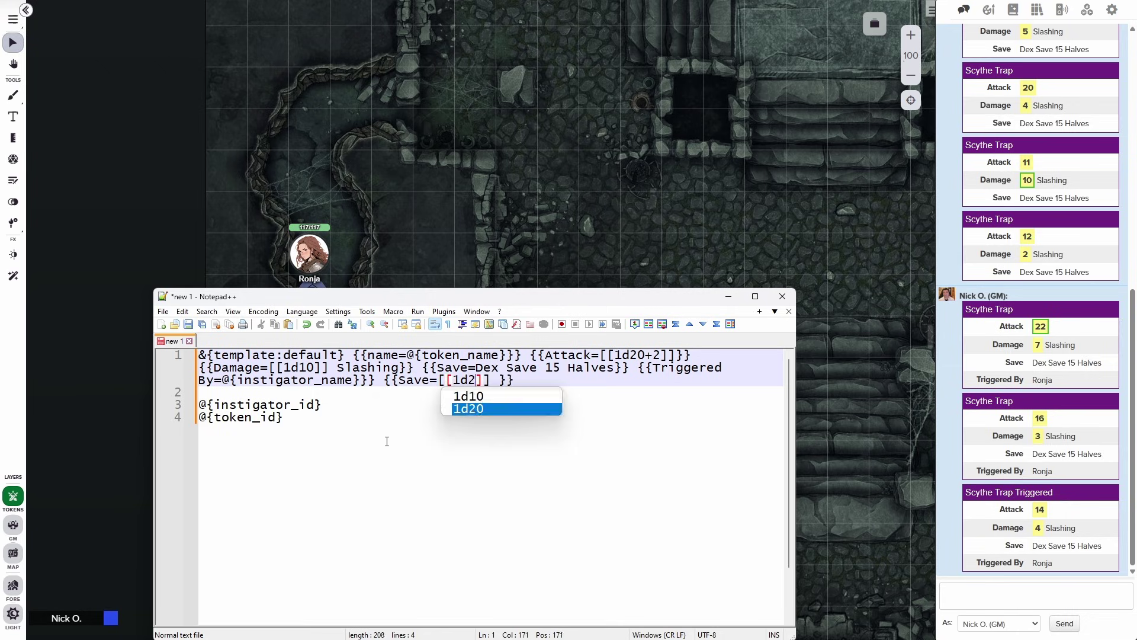
text(+)
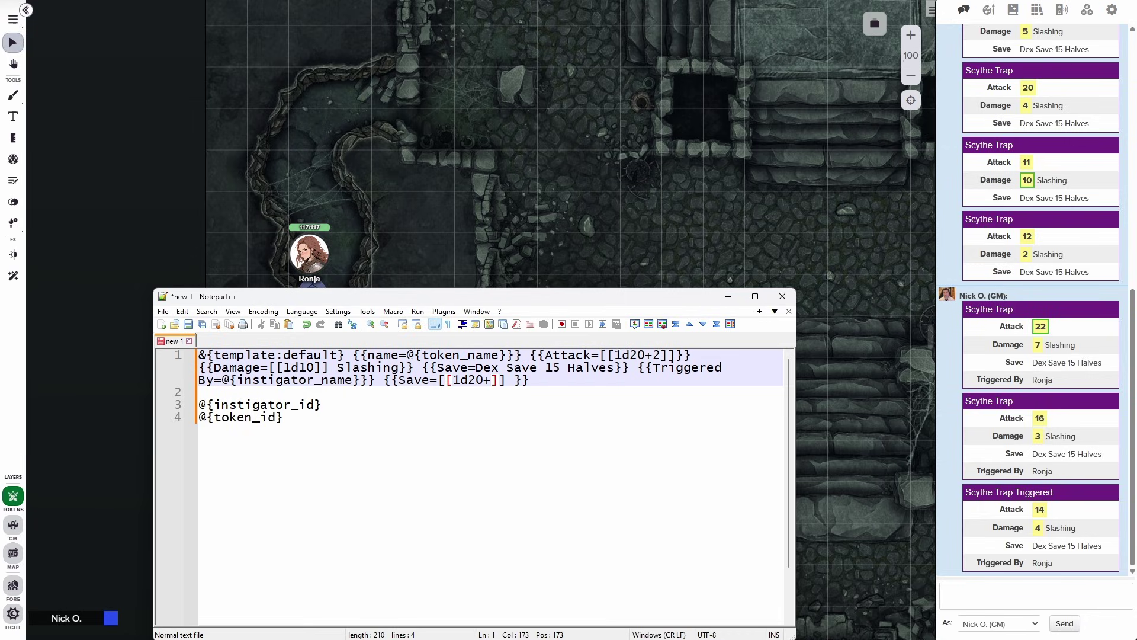
Step: Open Ronja's character sheet and look up the attribute name of the dexterity modifier
click(312, 251)
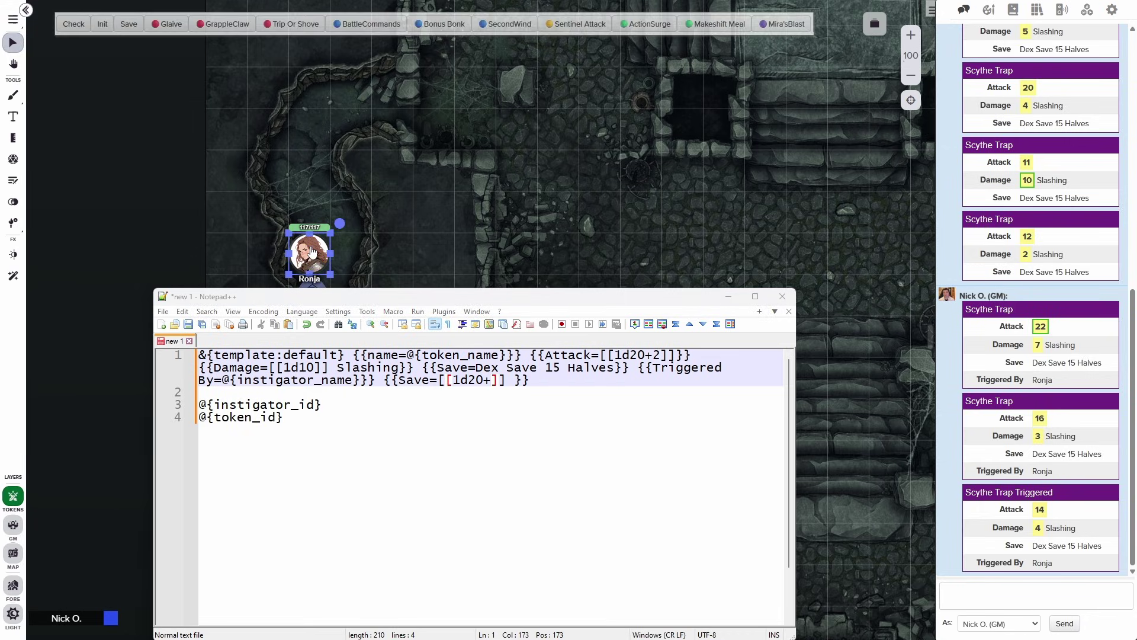
double_click(312, 251)
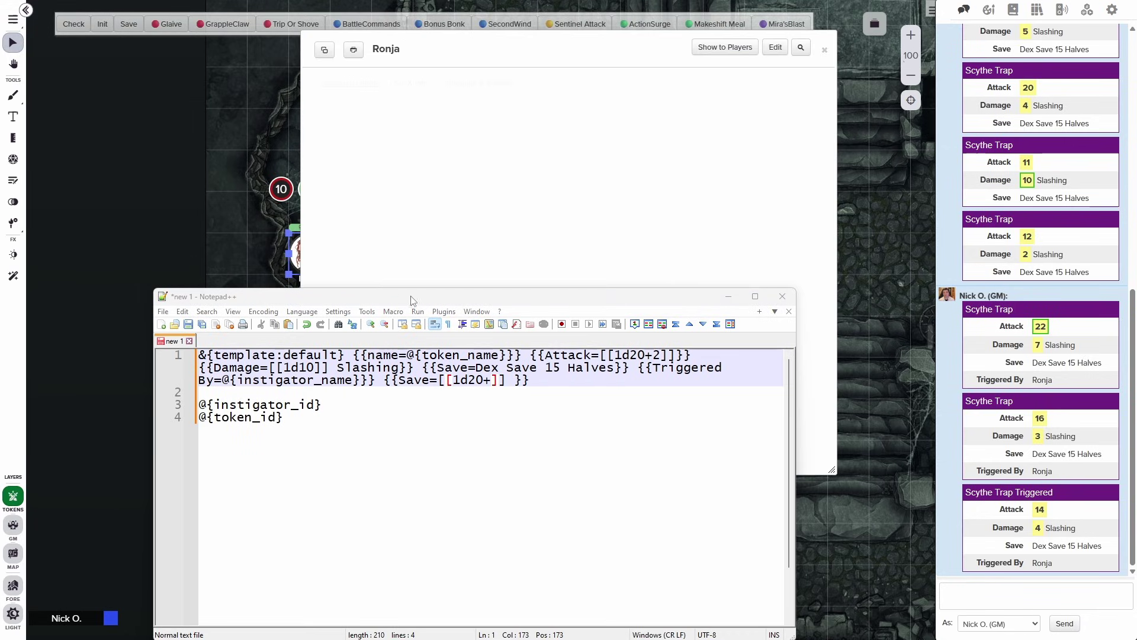
drag(477, 301, 484, 346)
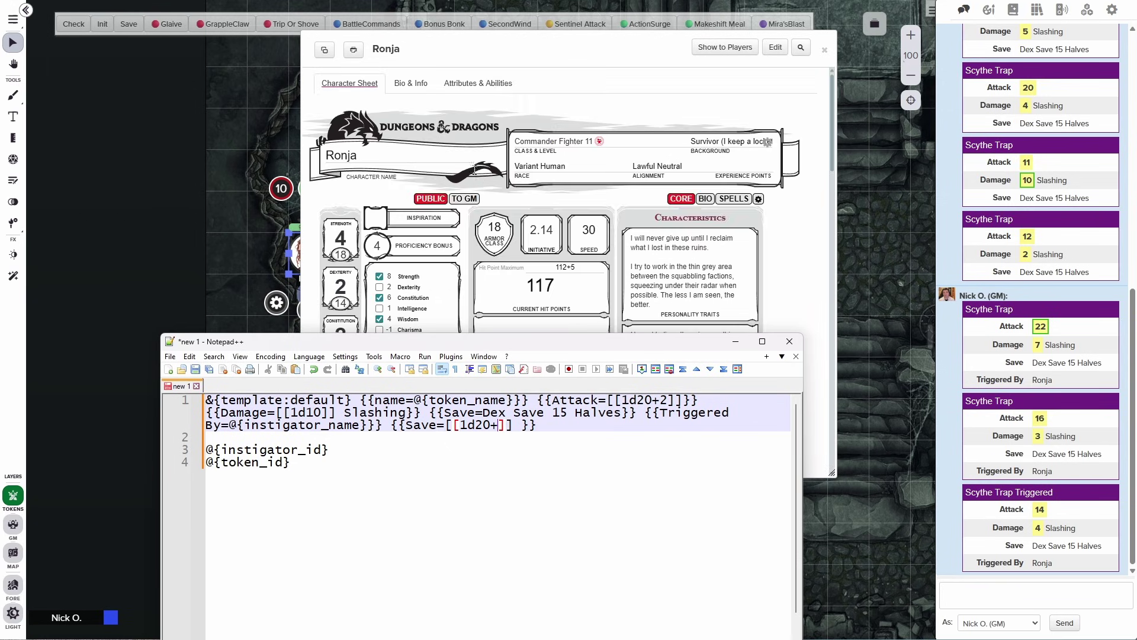
click(478, 83)
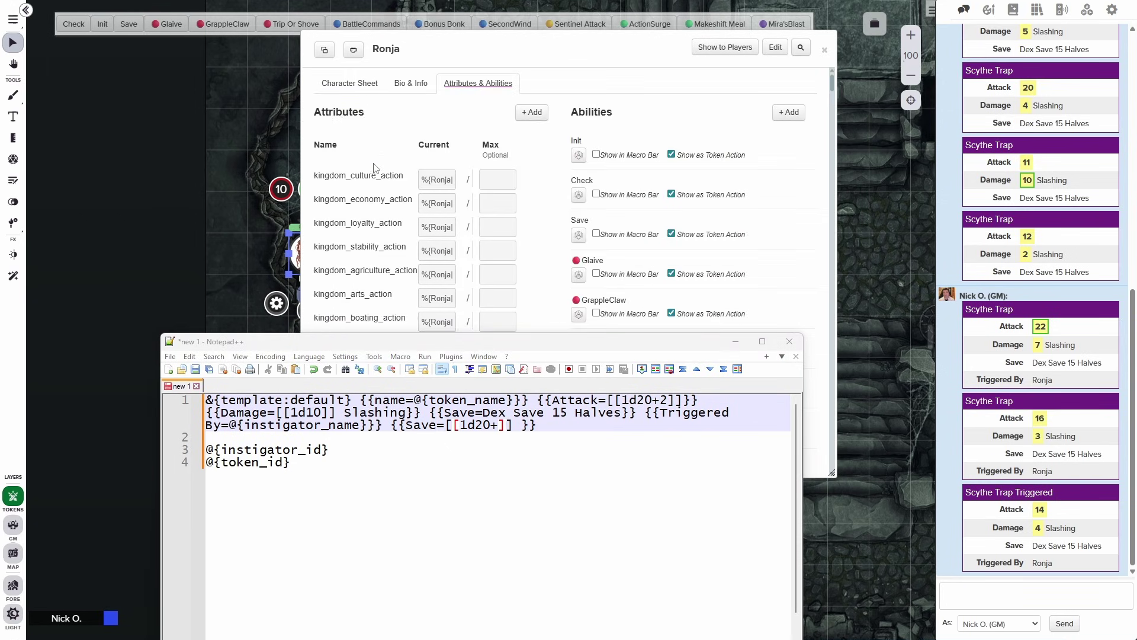
scroll(408, 178, down, 5)
click(349, 83)
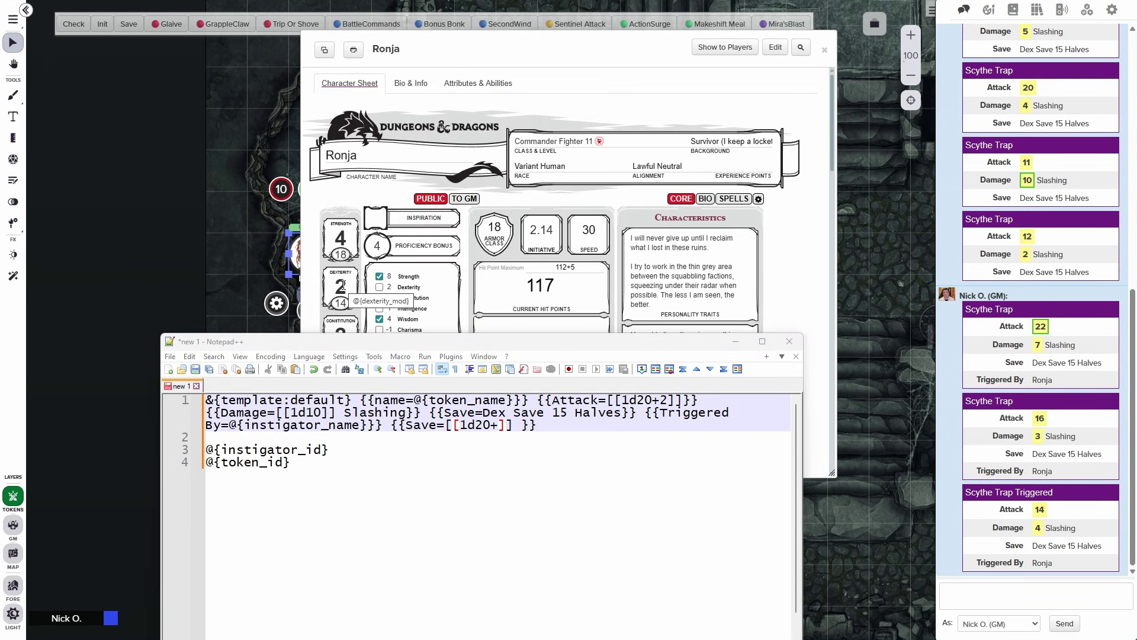
Step: In Notepad++, add @{ronja|dexterity_mod} below the token_id line, leaving one blank line between
click(259, 495)
key(Return)
key(Return)
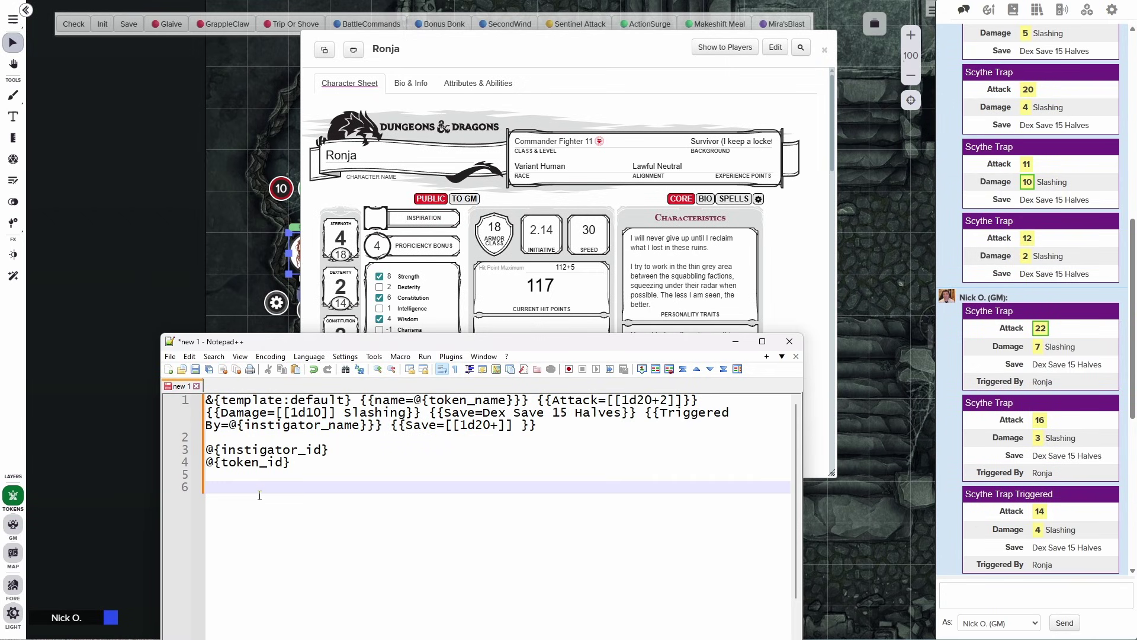
text(@{ronja|dexterity_mod})
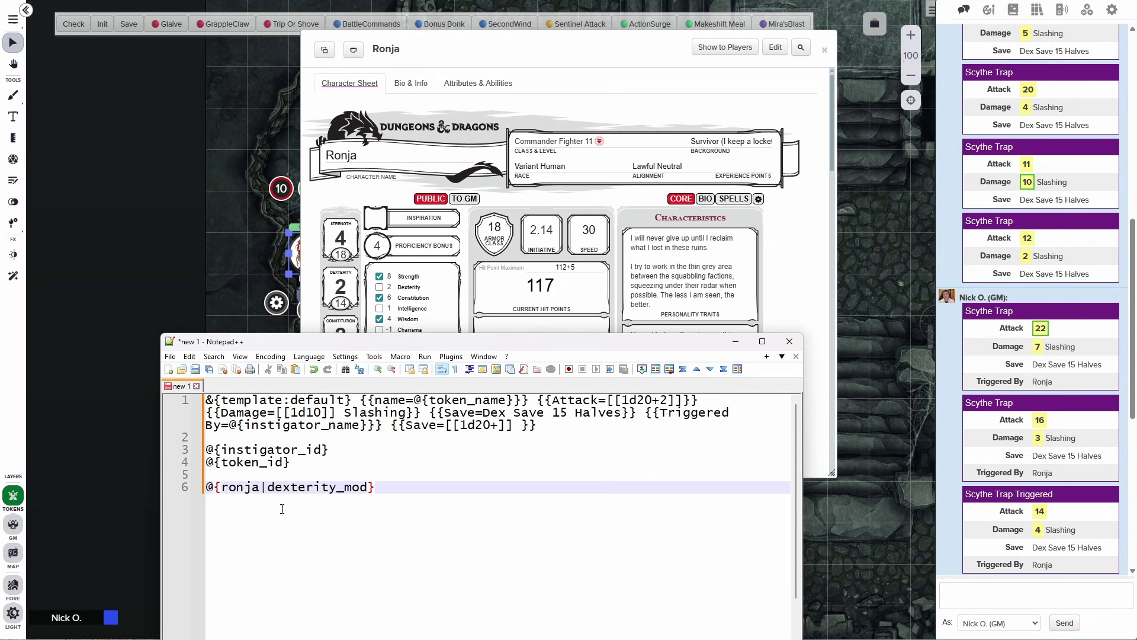
key(Left)
key(Left)
key(Left)
Step: Copy @{ronja|dexterity_mod} into the Roll20 chat and send it to test the attribute call
triple_click(325, 487)
key(ctrl+c)
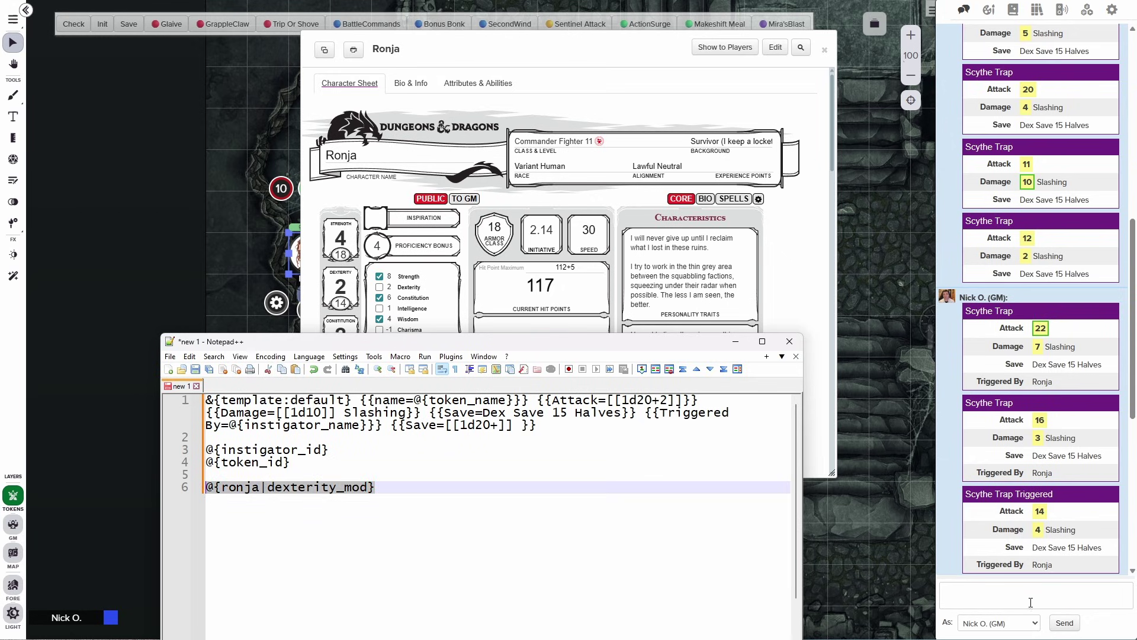
click(1029, 597)
key(ctrl+v)
key(Return)
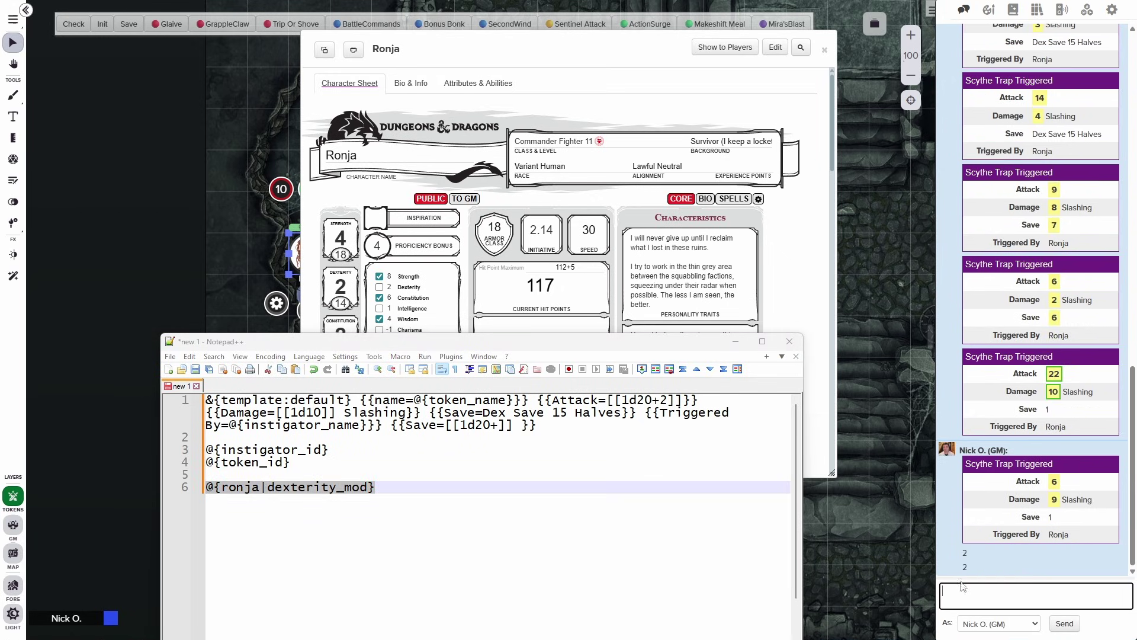
double_click(965, 567)
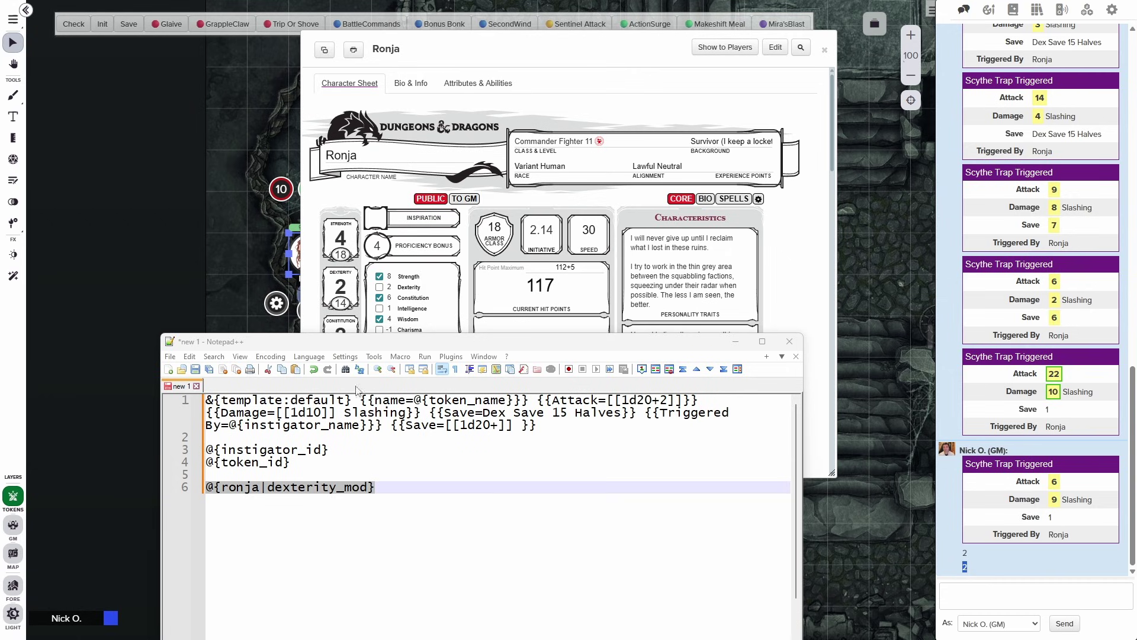
Step: In Notepad++, replace ronja in the dexterity_mod call with @{instigator_id}
click(267, 473)
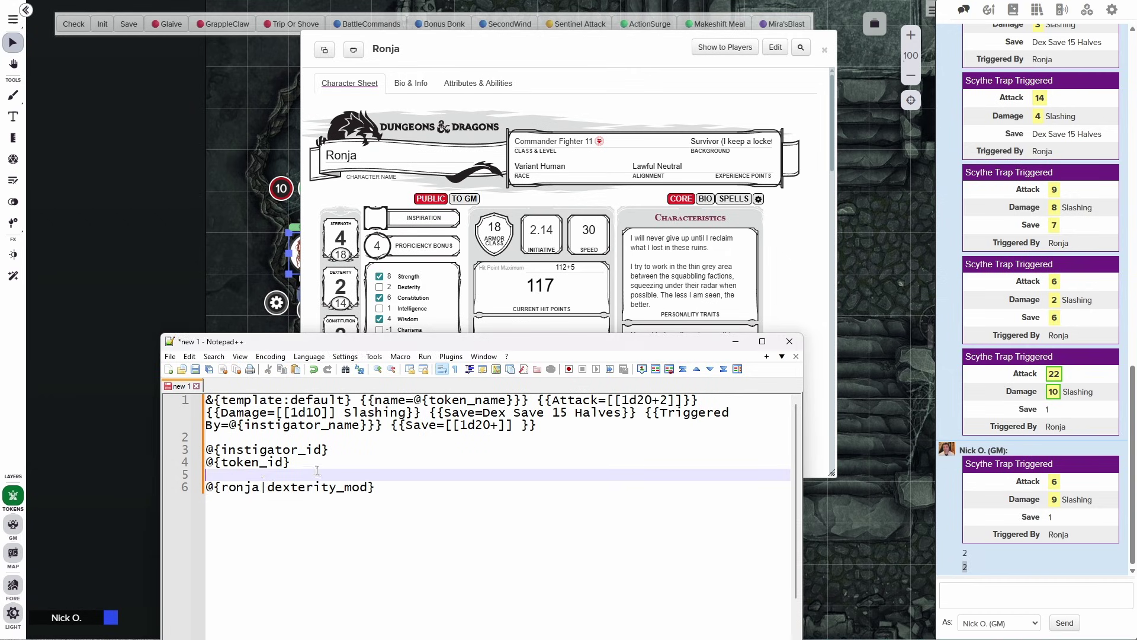
double_click(249, 495)
drag(330, 449, 188, 459)
key(ctrl+c)
double_click(240, 487)
key(ctrl+v)
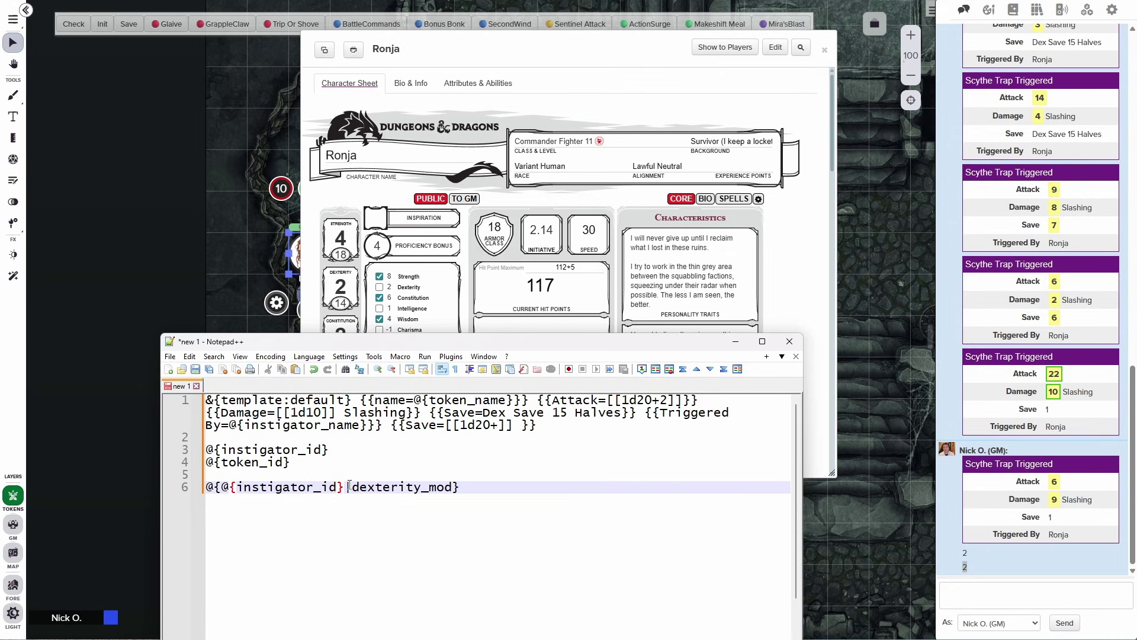
Step: Copy @{@{instigator_id}|dexterity_mod} into the macro's Save roll, directly after 1d20+
drag(344, 487, 221, 487)
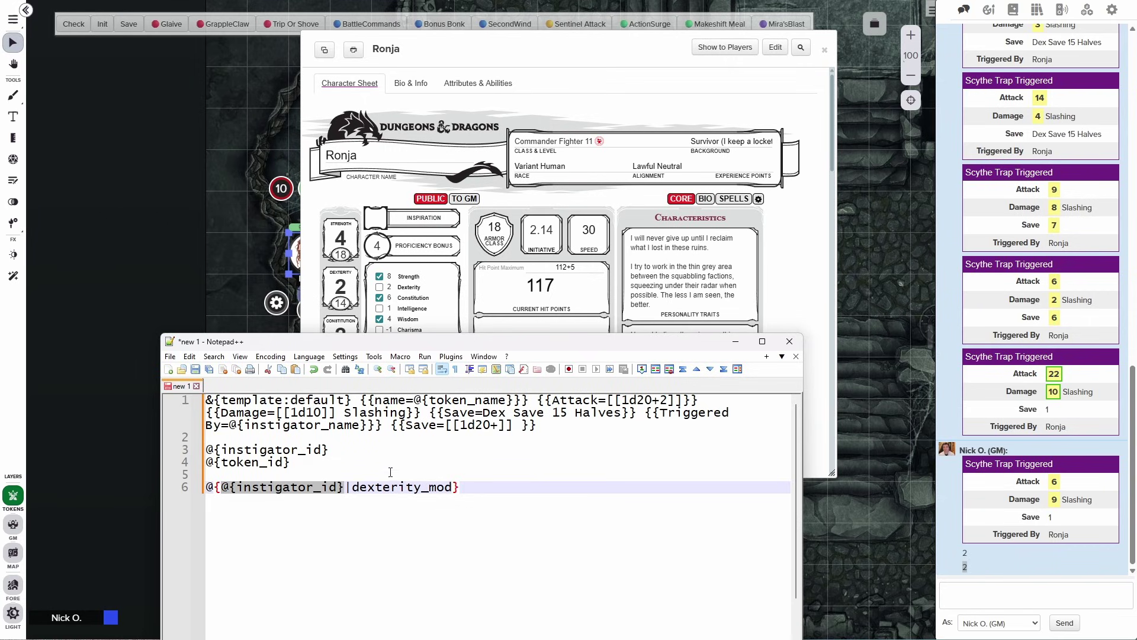
drag(453, 487, 354, 490)
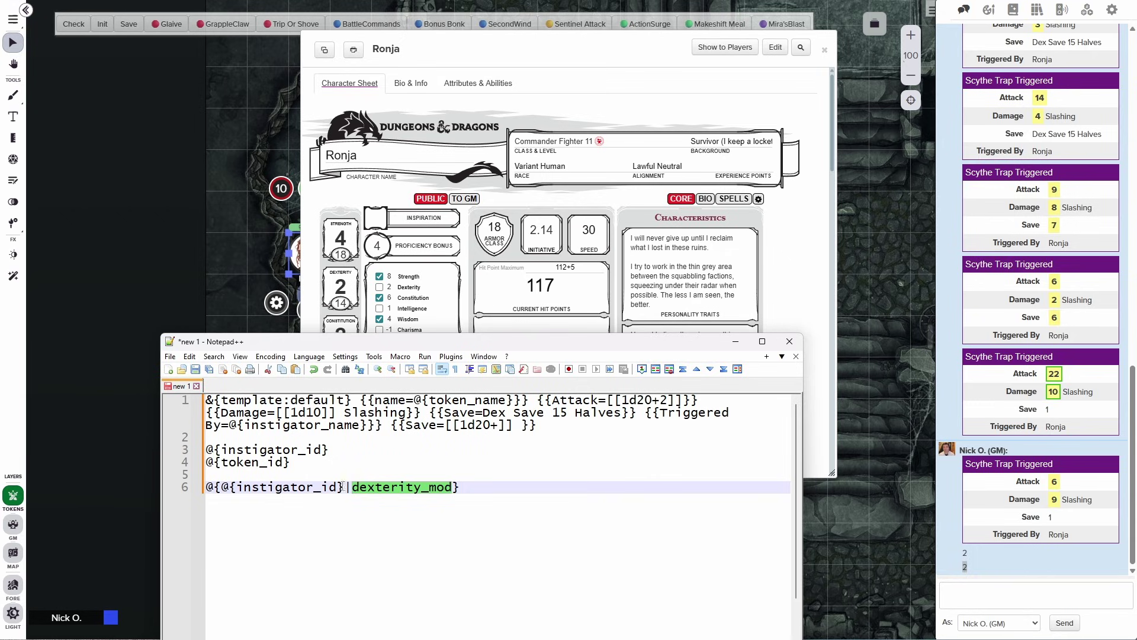
drag(460, 487, 187, 495)
click(501, 424)
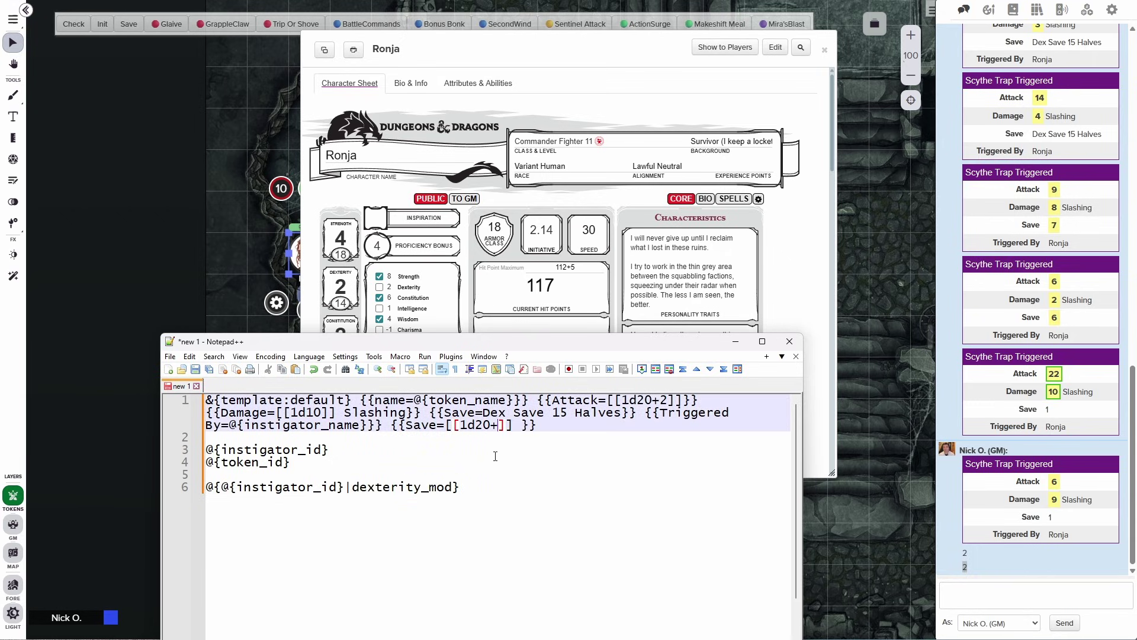
key(ctrl+v)
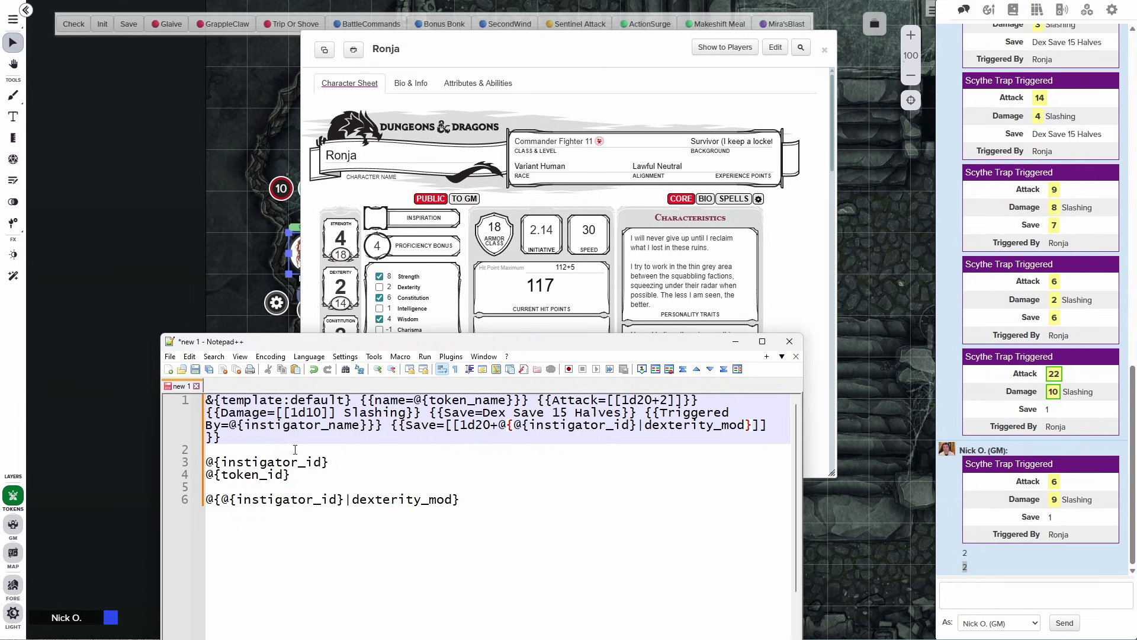
Step: Replace the trap token's Send to Chat text on the GM layer with the updated macro line and save
click(176, 409)
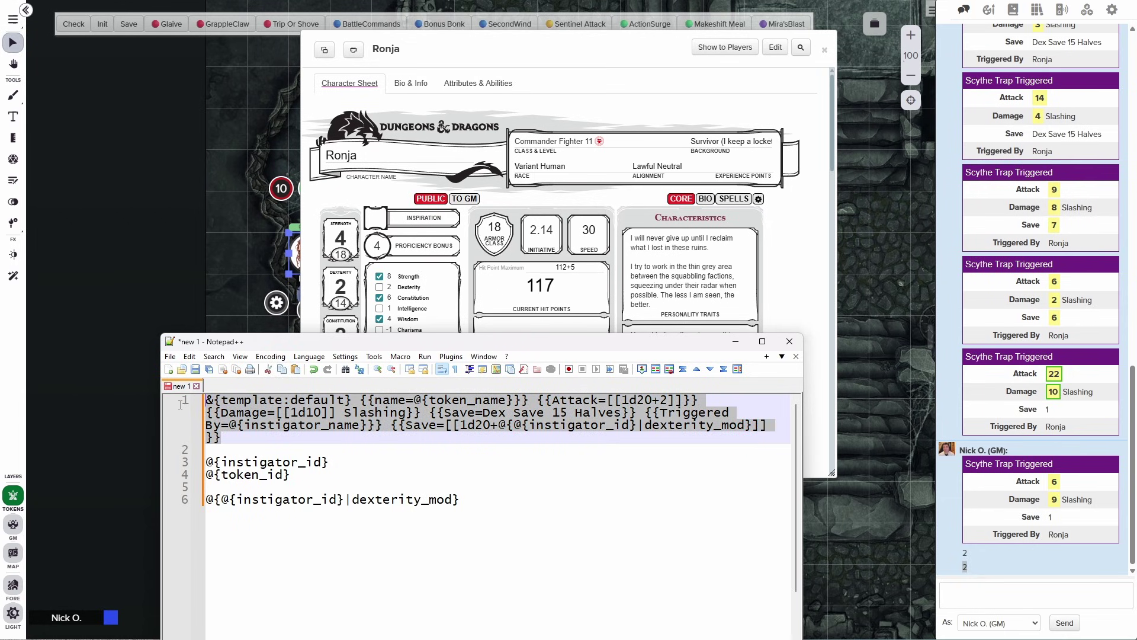
double_click(533, 48)
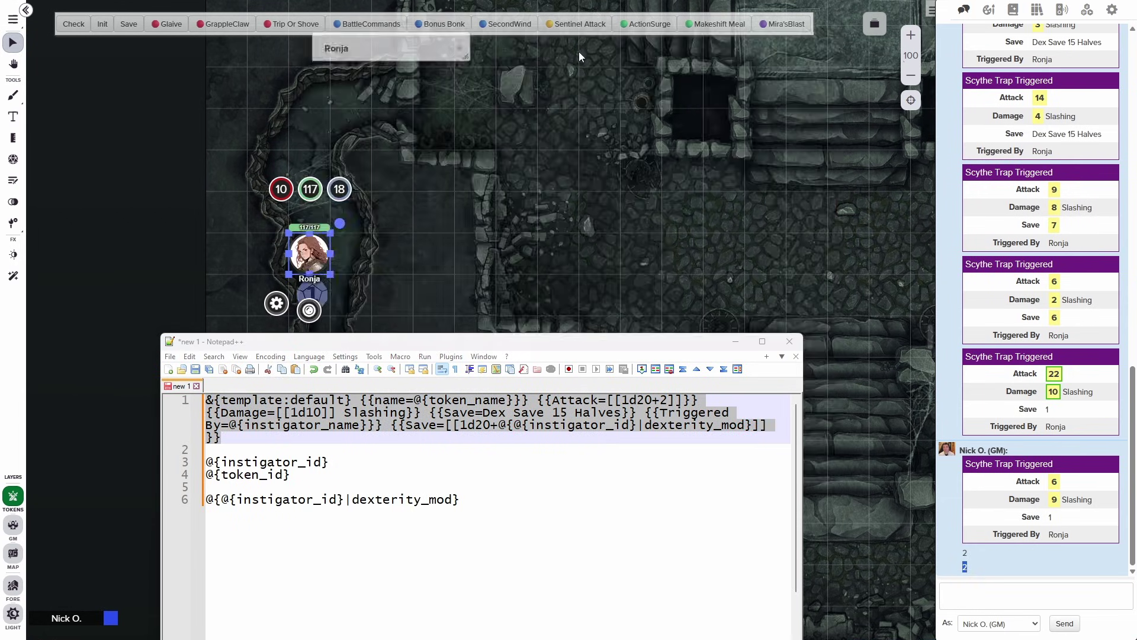
click(735, 346)
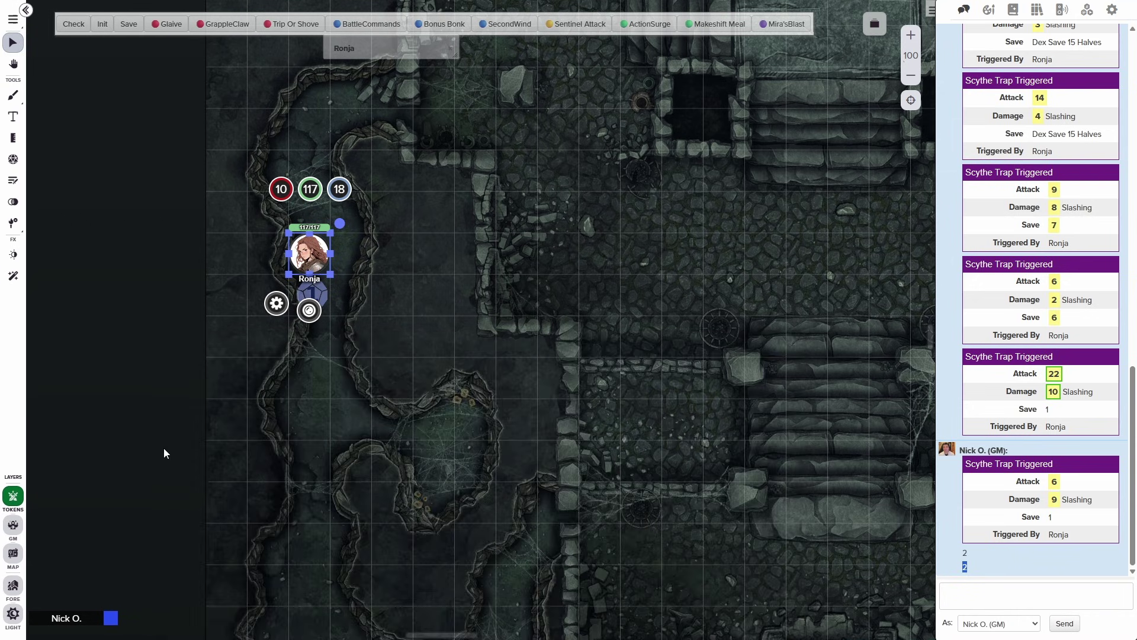
click(13, 525)
double_click(313, 295)
key(ctrl+a)
key(Right)
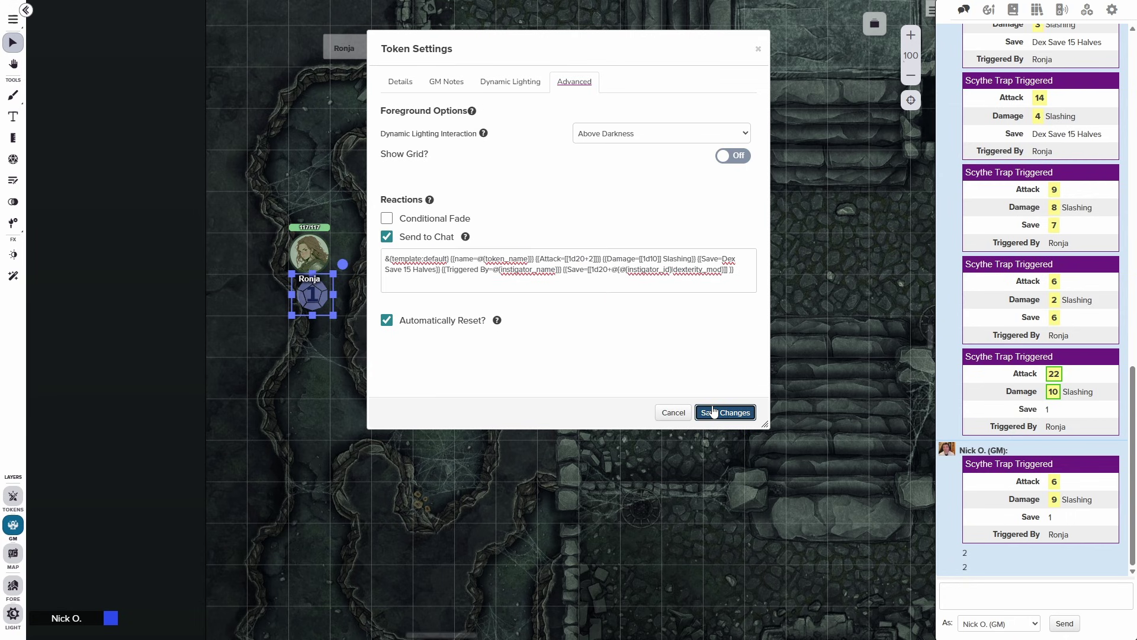
click(716, 411)
Step: On the Tokens layer, move Ronja's token south across the trap to test the dexterity save roll
click(13, 496)
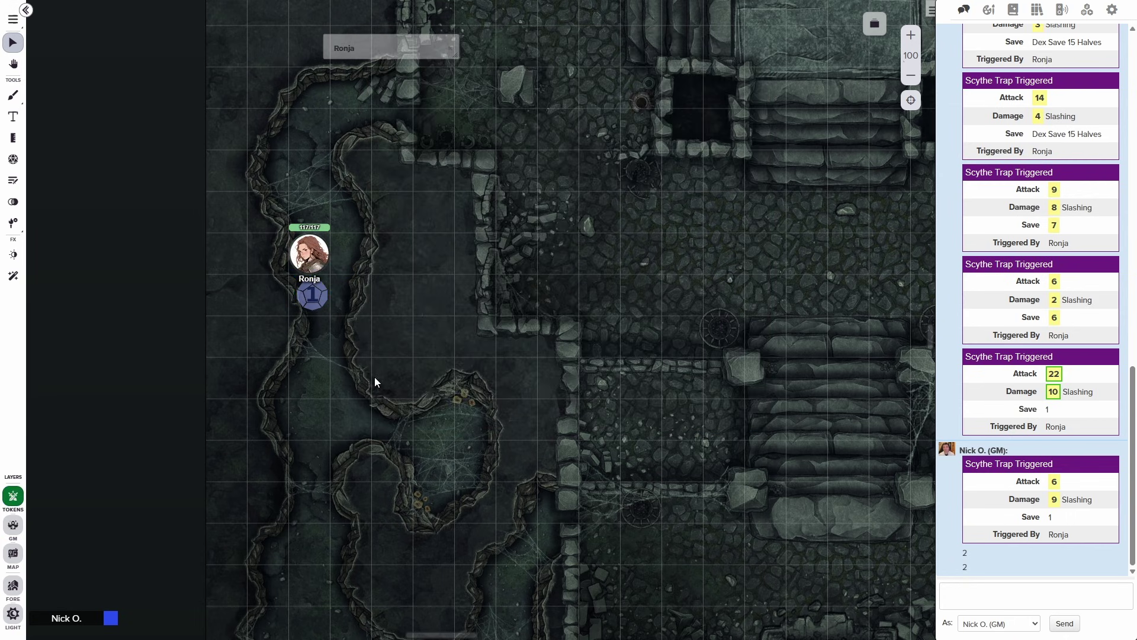
drag(317, 237, 317, 361)
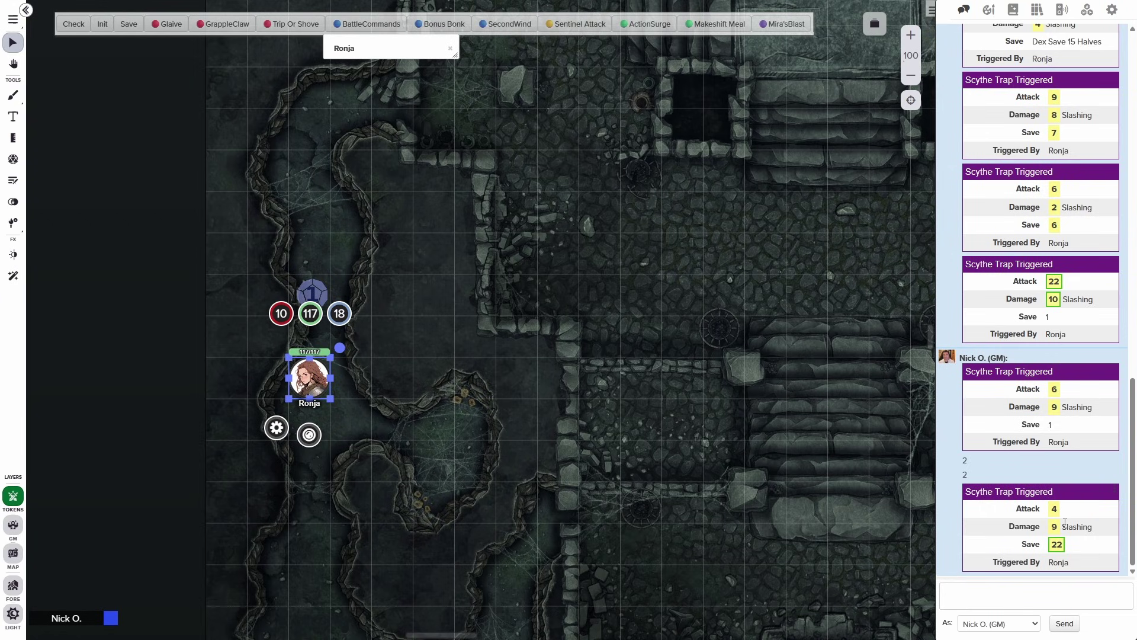
mouse_move(1057, 546)
Step: Create a Roll20 macro named ScytheTrap with the full macro line from Notepad++ as its actions, and save it
key(alt+Tab)
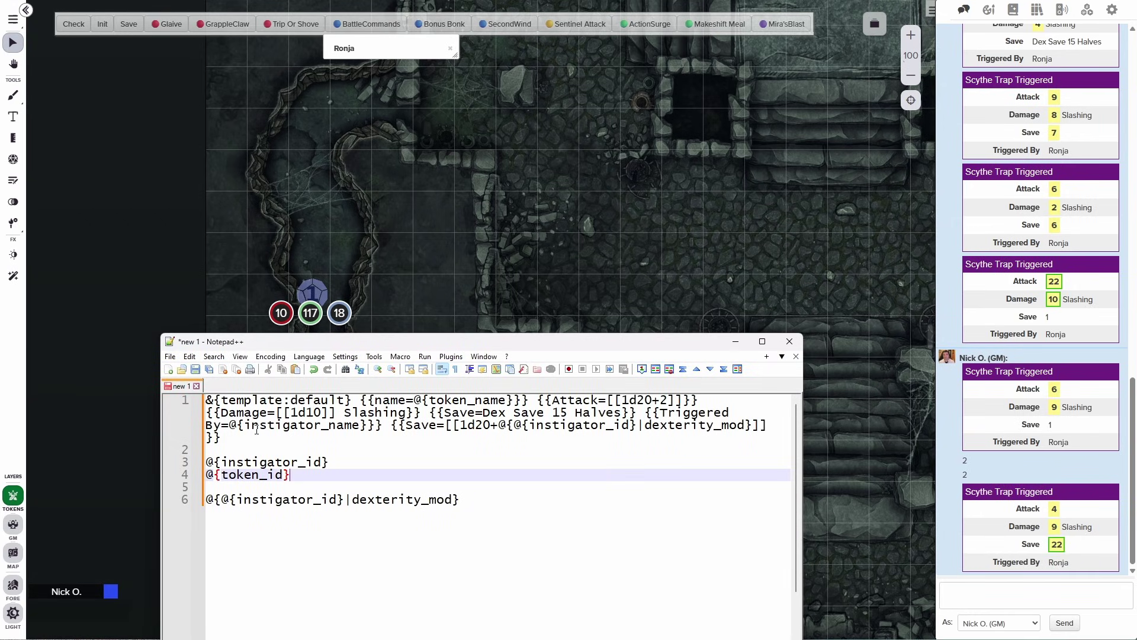
click(286, 295)
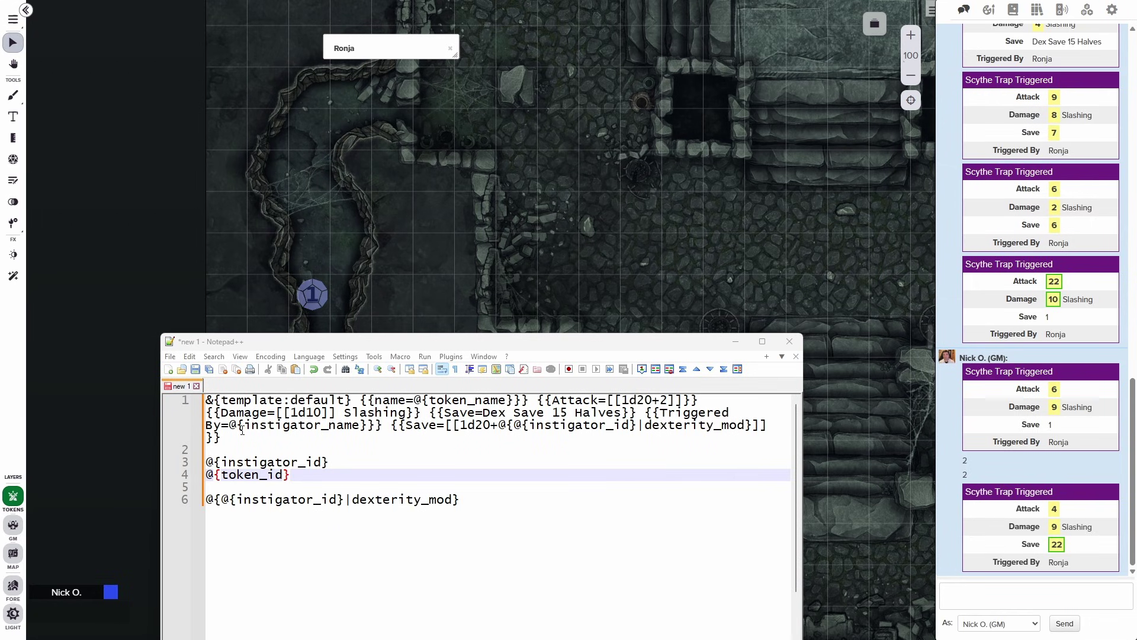
triple_click(241, 430)
key(ctrl+c)
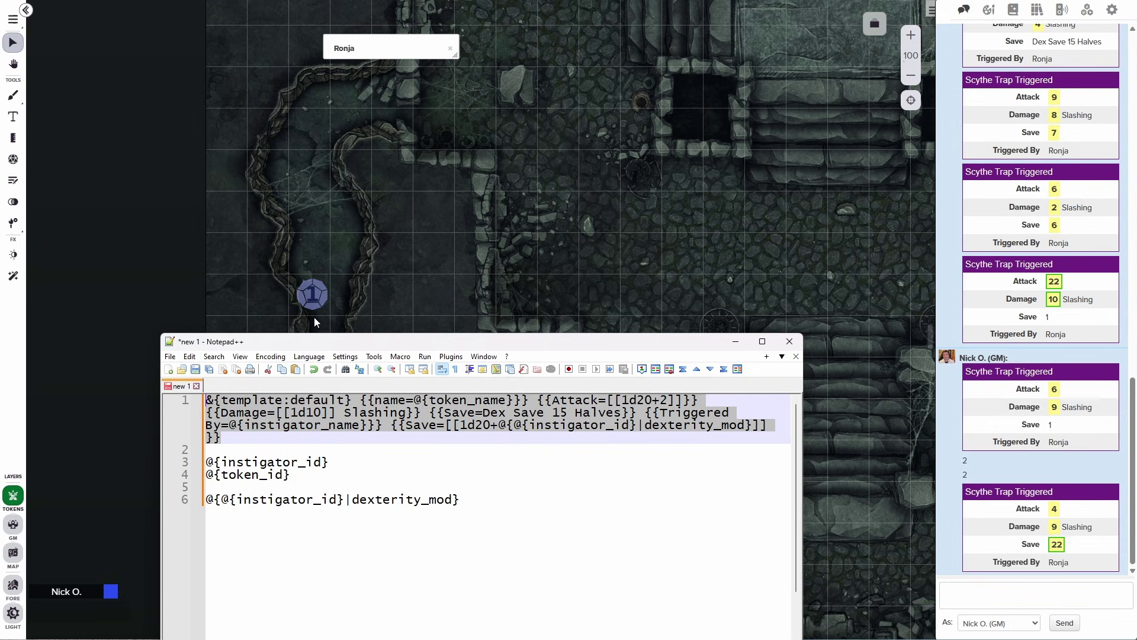
click(1087, 9)
click(1114, 32)
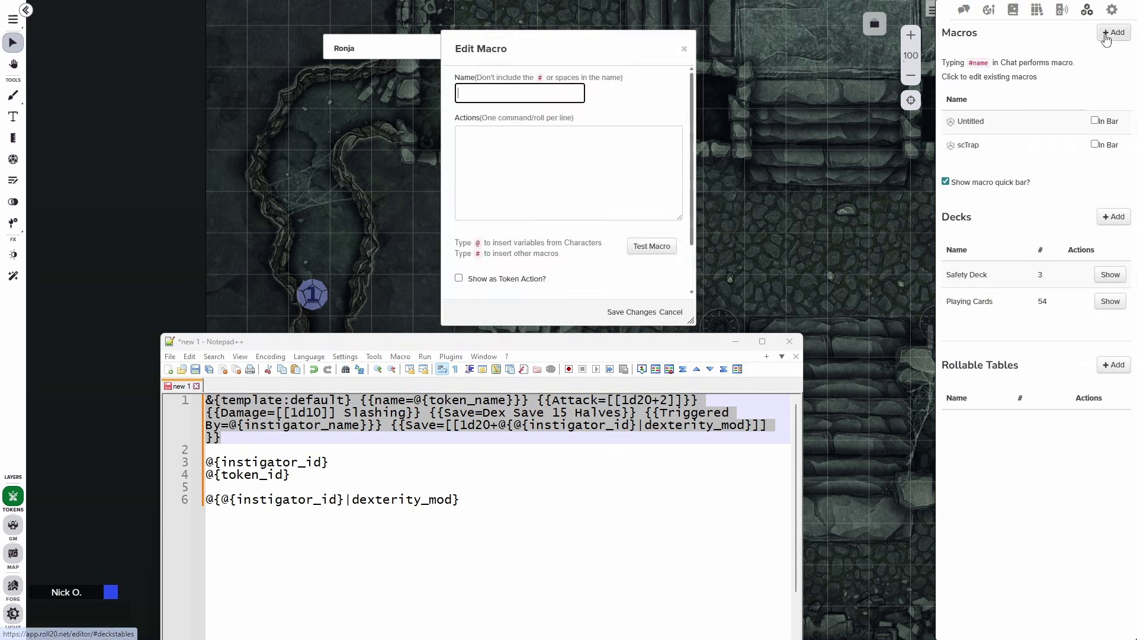
text(Scyt)
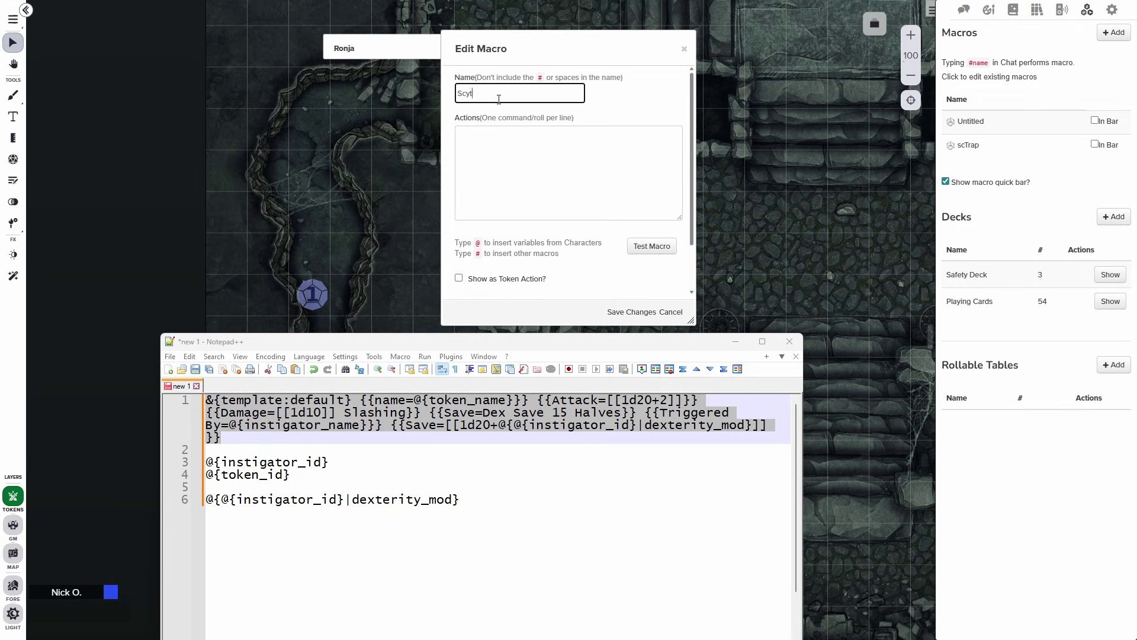
text(heTrap)
click(489, 150)
key(ctrl+v)
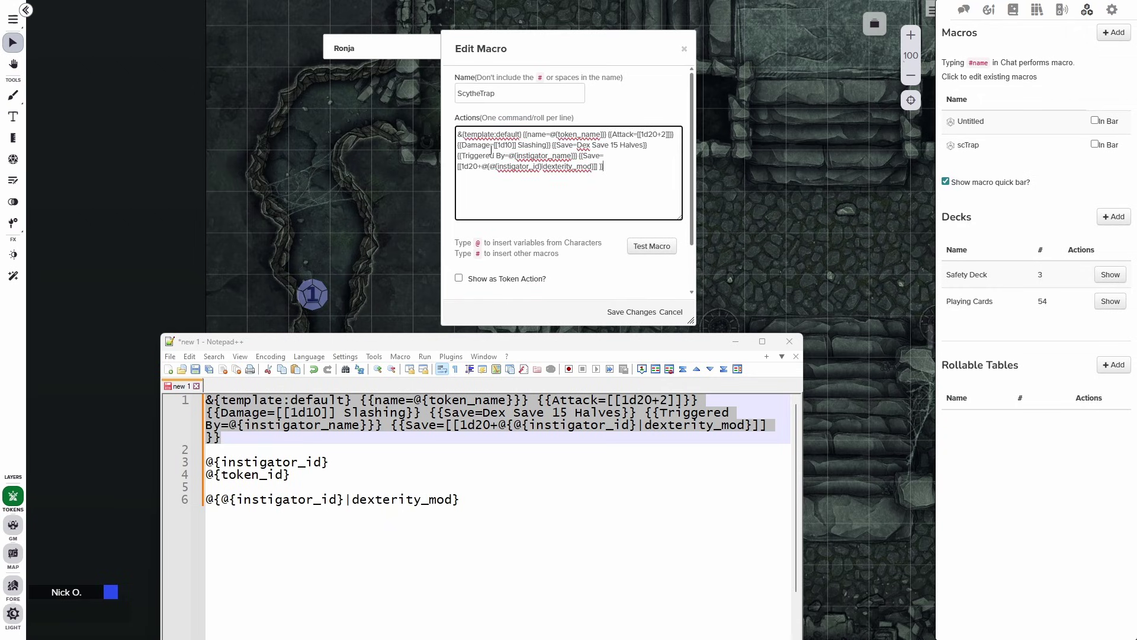
click(634, 313)
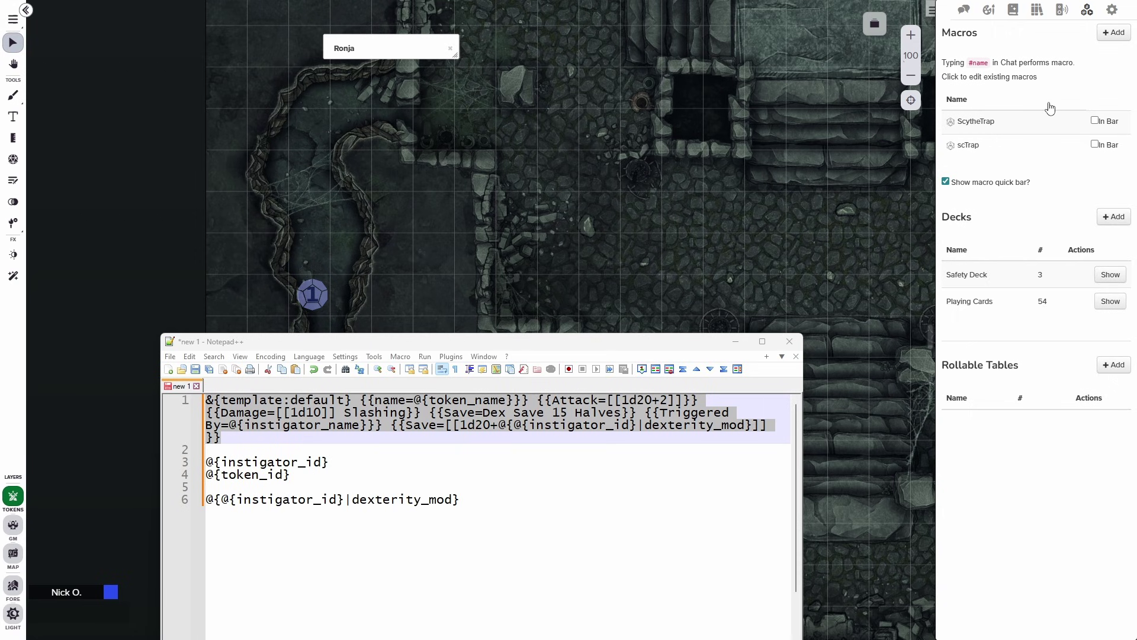
Step: On the GM layer, replace the trap token's Send to Chat text with the macro call #ScytheTrap and save
click(734, 341)
click(13, 525)
double_click(313, 296)
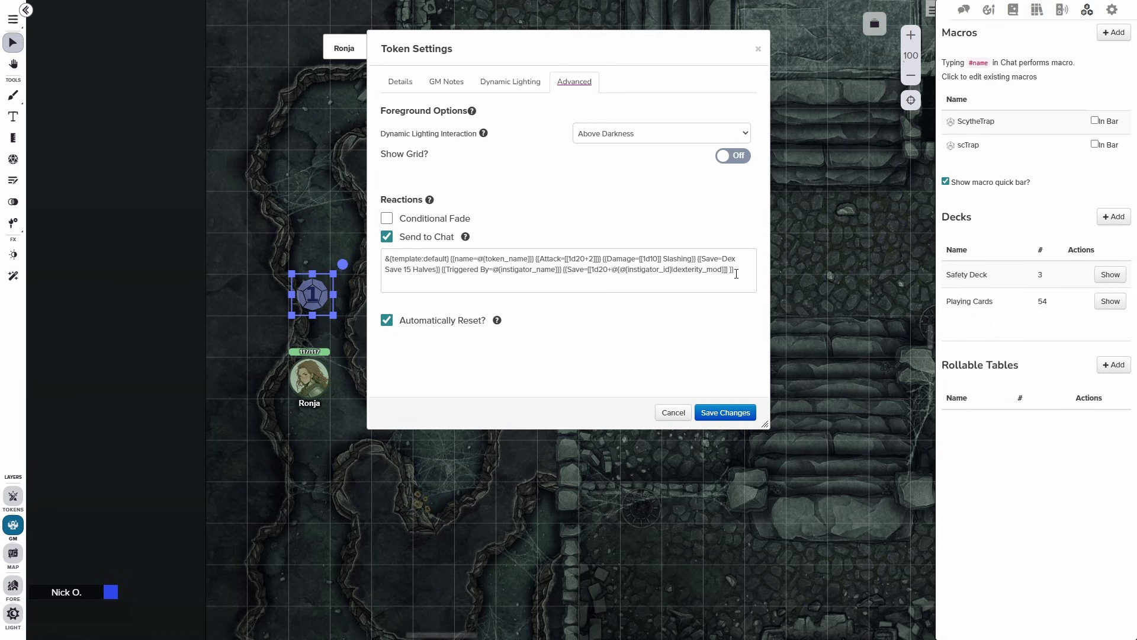
drag(738, 272, 325, 250)
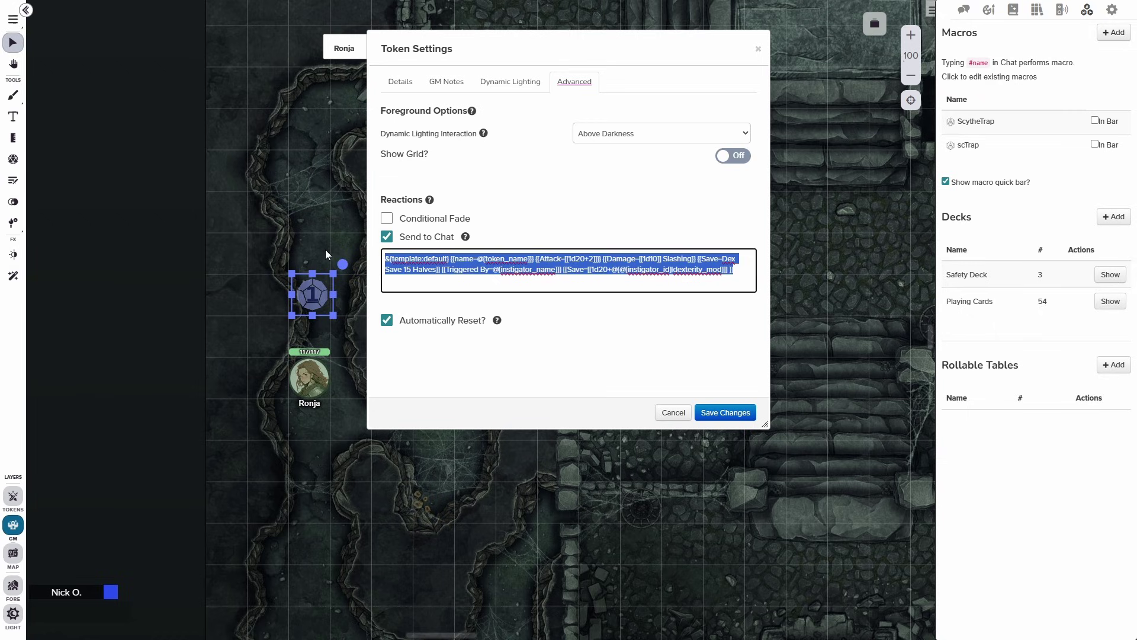
text(#)
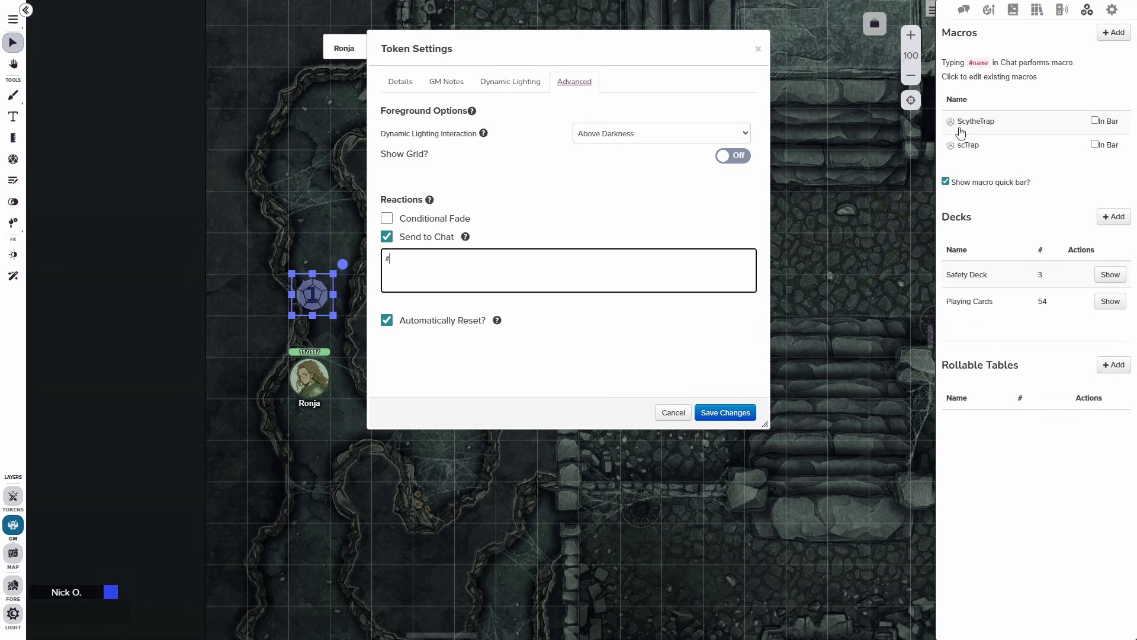
text(ScytheTrap)
click(722, 412)
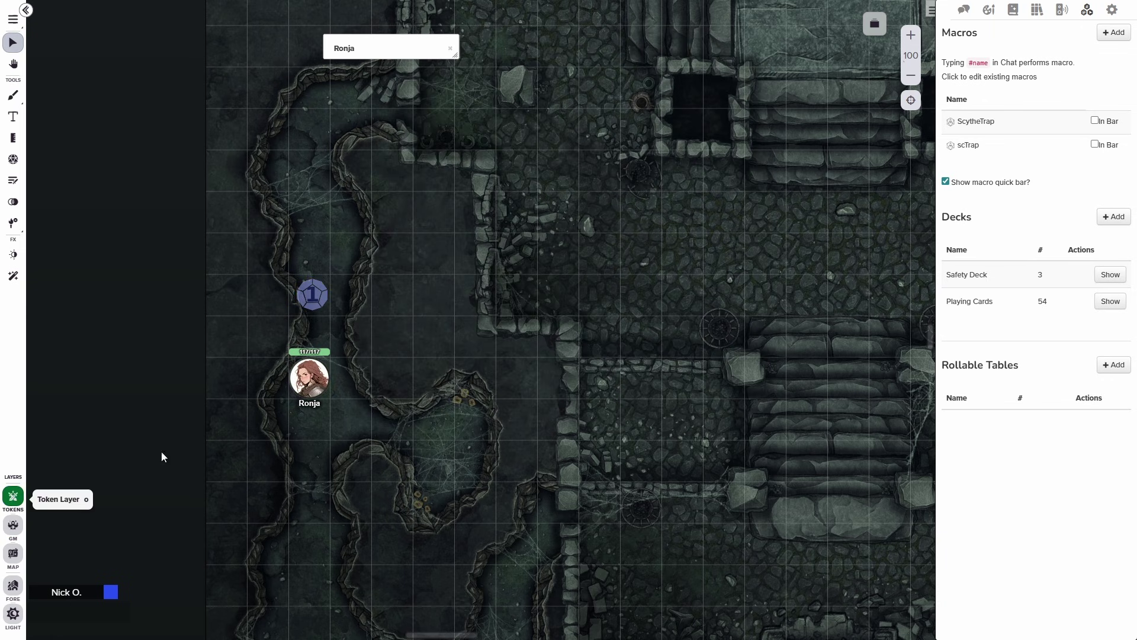
Step: With the chat log open, move Ronja's token north across the trap on the Tokens layer to test the macro call
click(964, 9)
drag(321, 386, 321, 220)
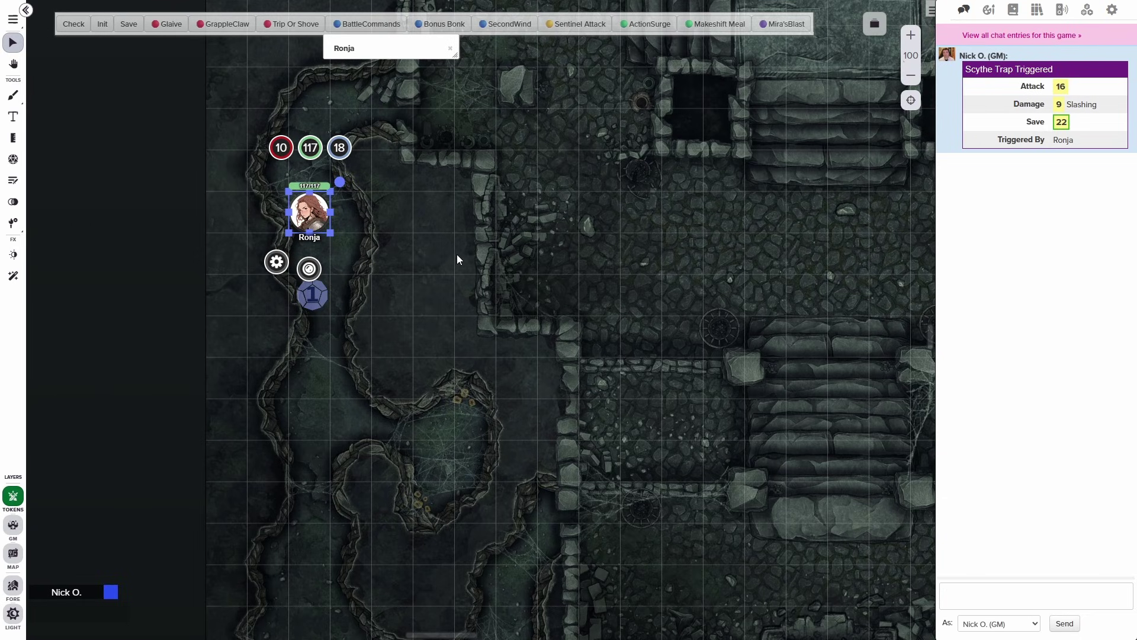
Step: On the GM layer, replace the trap token's Send to Chat text with "!token-mod --set statusmarkers|blue" and save
click(13, 524)
click(318, 298)
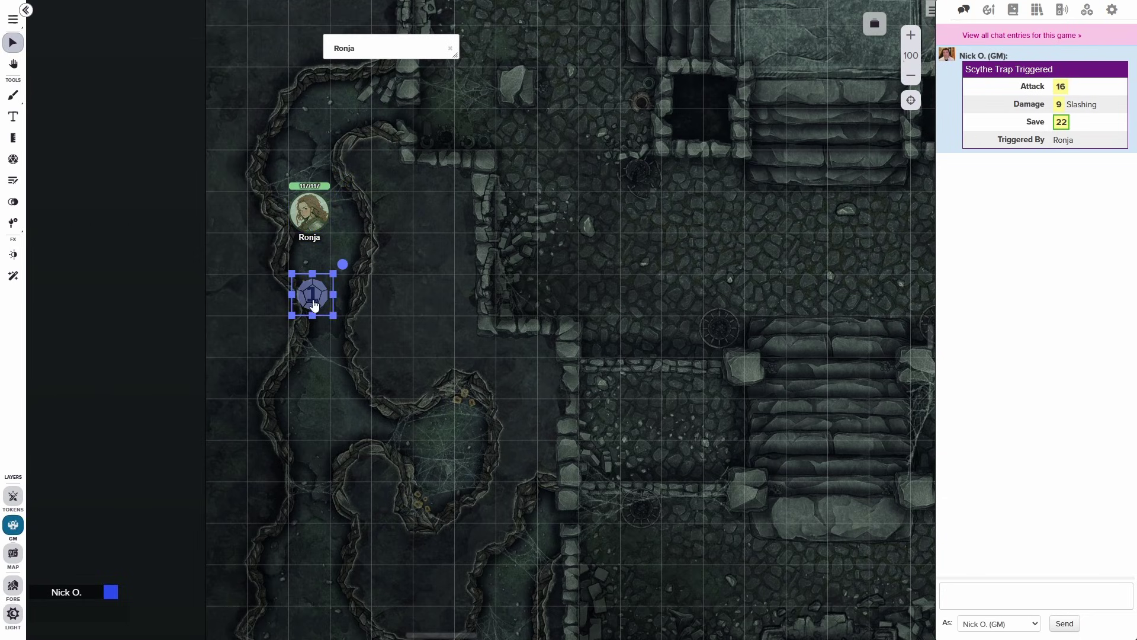
double_click(318, 298)
drag(461, 263, 295, 266)
key(BackSpace)
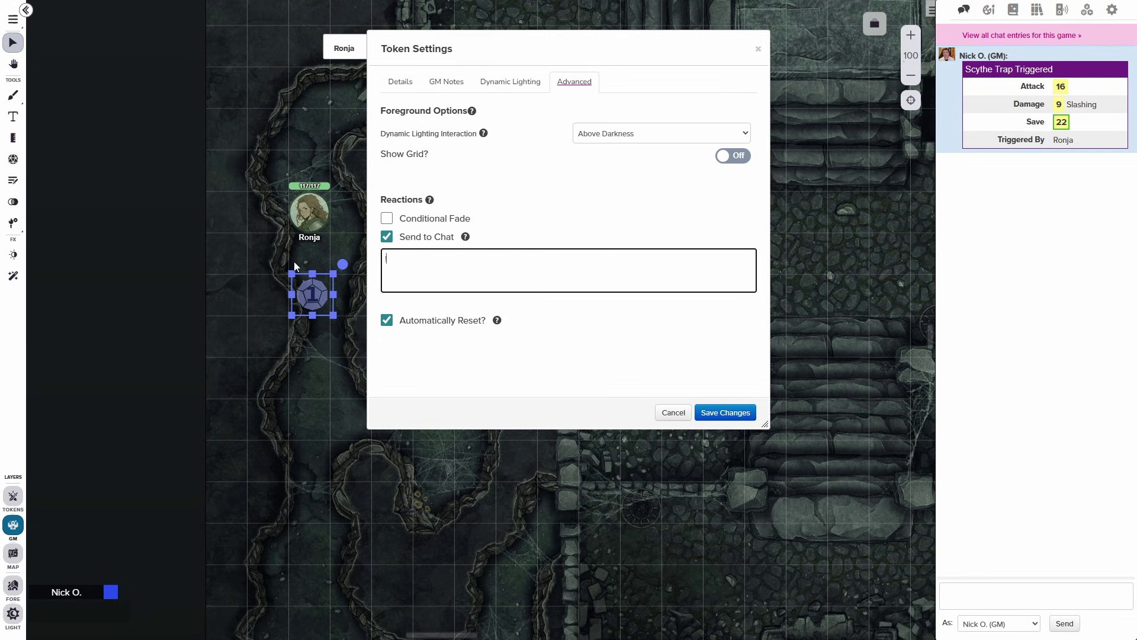
text(!token_)
text(mod --)
text(set statusmarkers|blue)
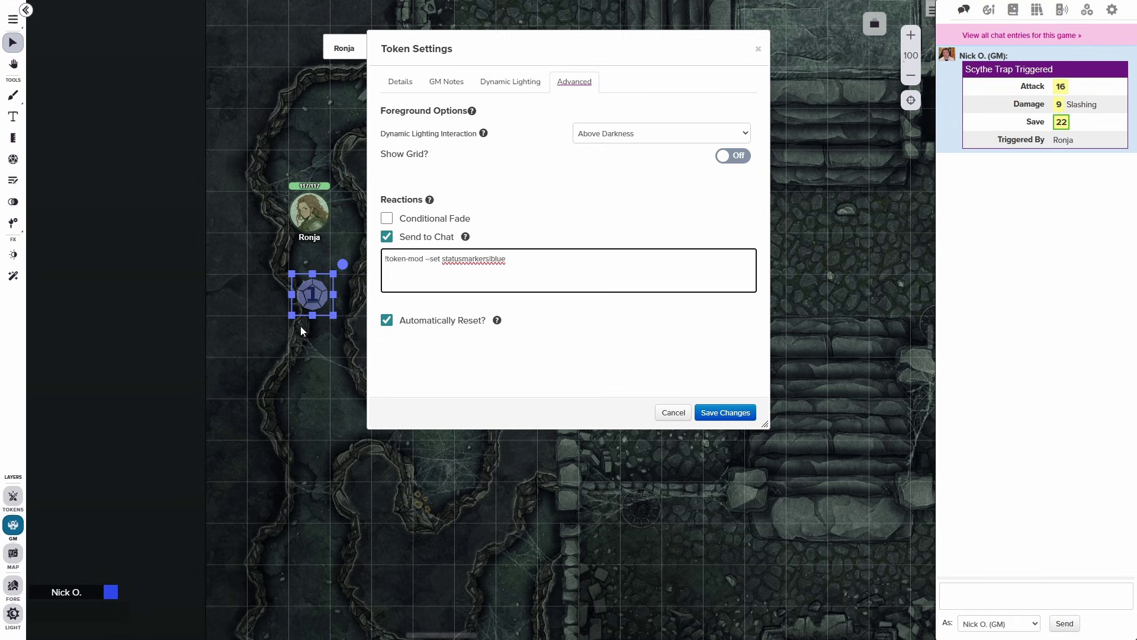
click(724, 413)
Step: On the Tokens layer, move Ronja's token south across the trap to test the status marker command
click(13, 496)
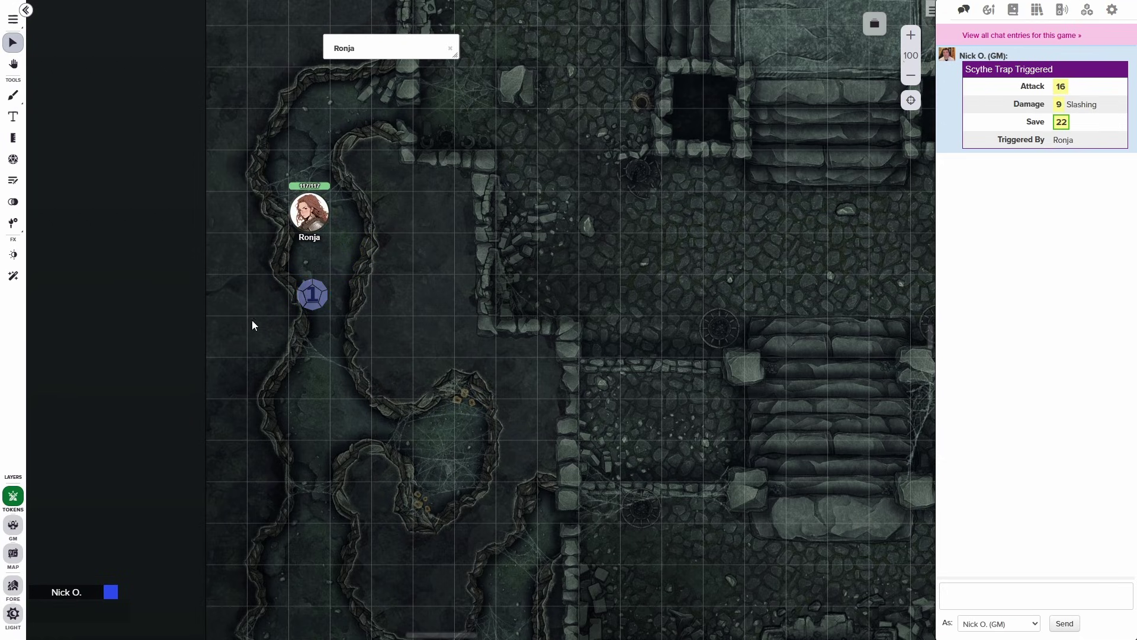
drag(310, 220, 314, 391)
click(419, 361)
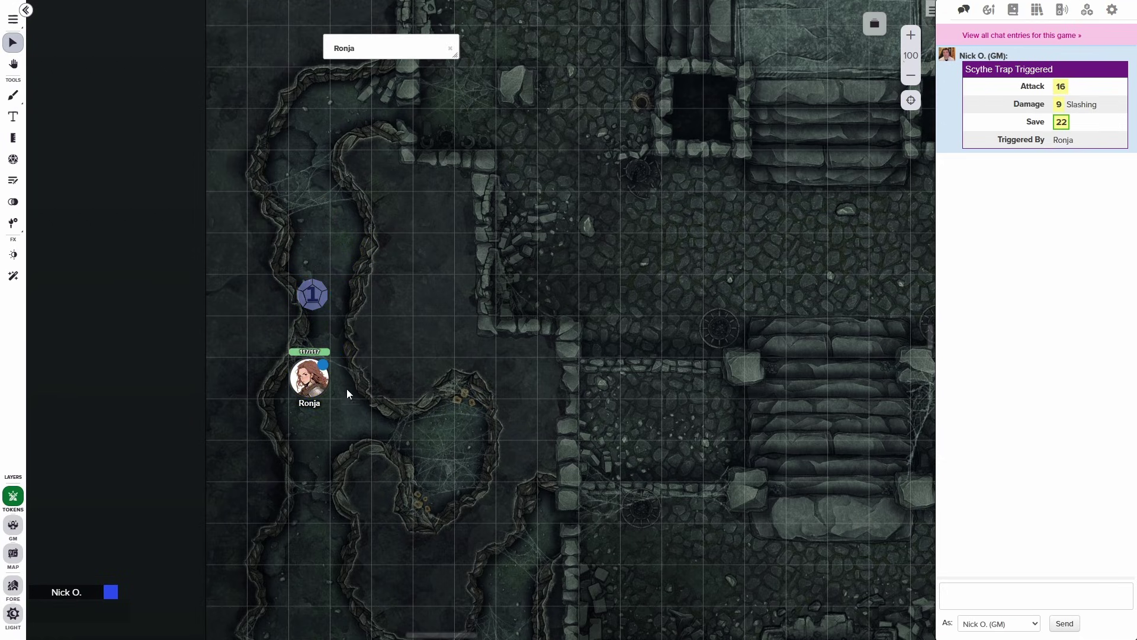
Step: Check the available status markers for Ronja's token and move the token back north across the trap
click(314, 394)
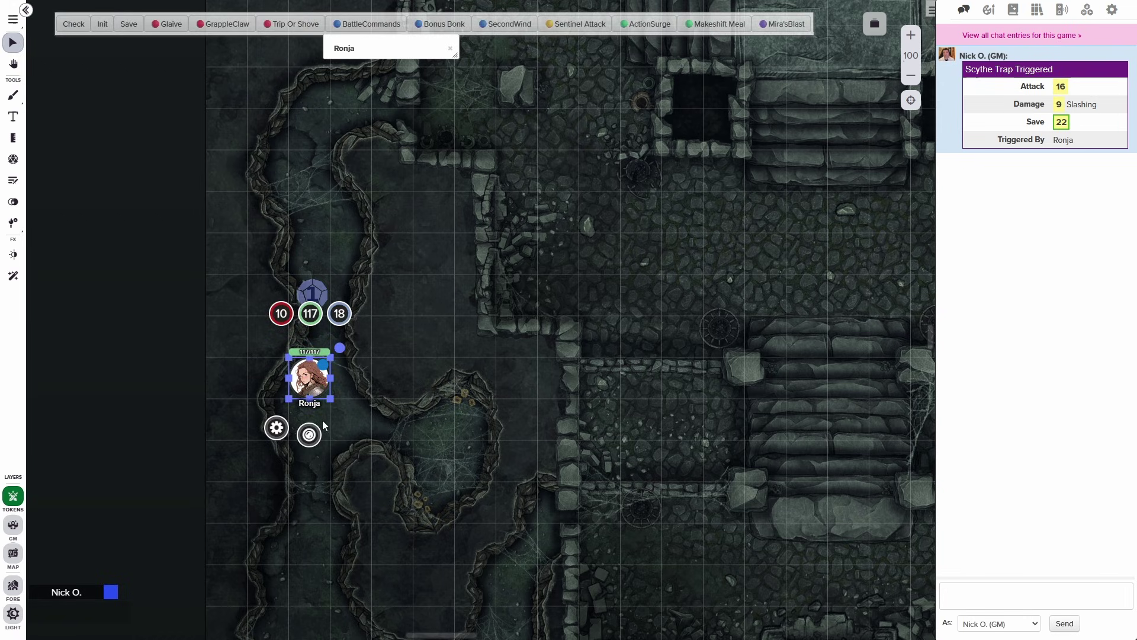
click(309, 436)
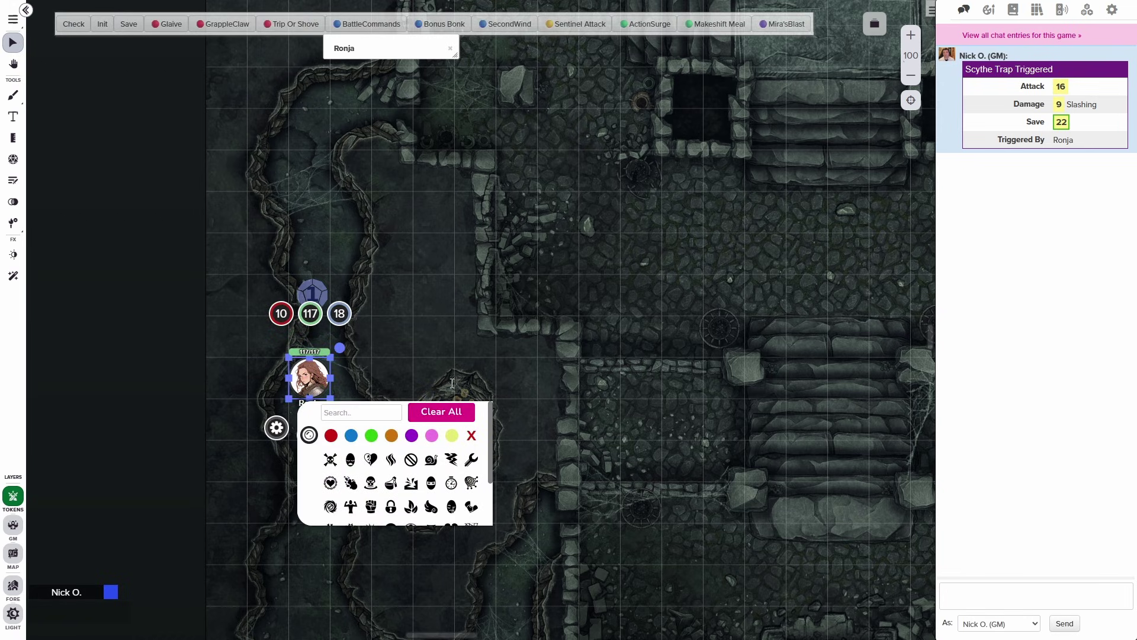
click(540, 339)
click(309, 379)
drag(309, 379, 309, 212)
click(389, 248)
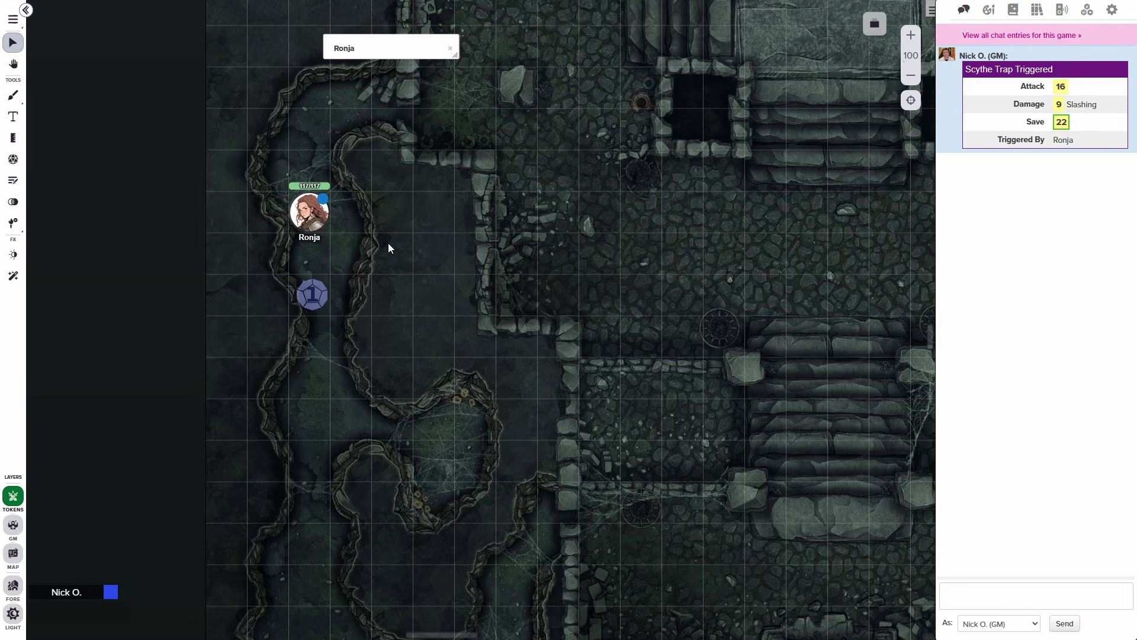
Step: On the game's Mods page, search the Mod Library for "toke" scripts, and return to the game tab
key(F11)
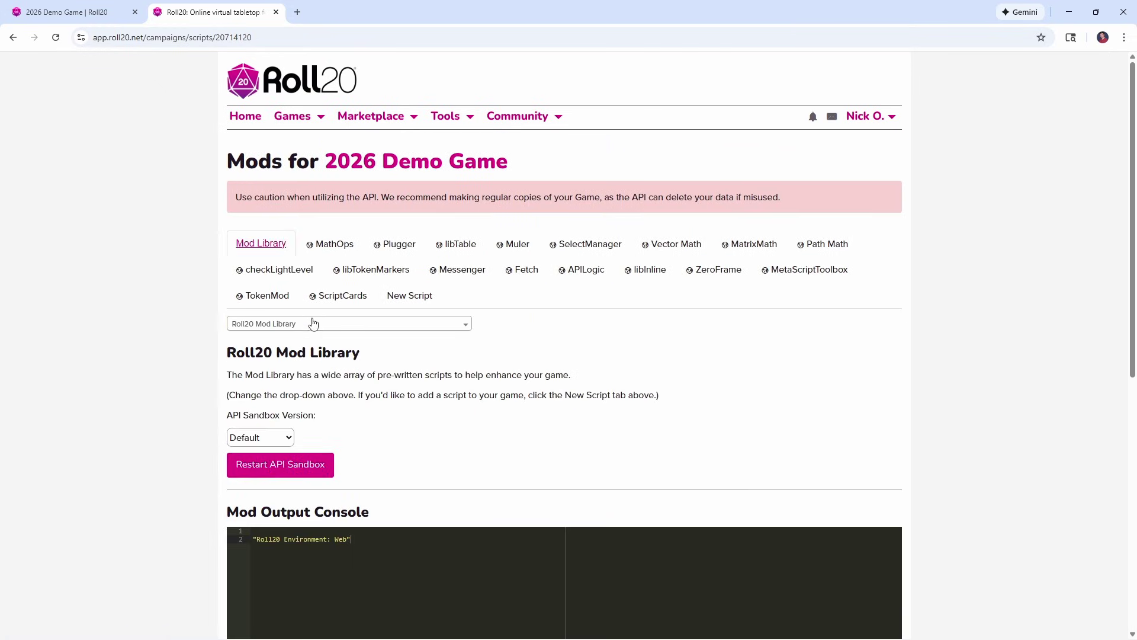
click(296, 324)
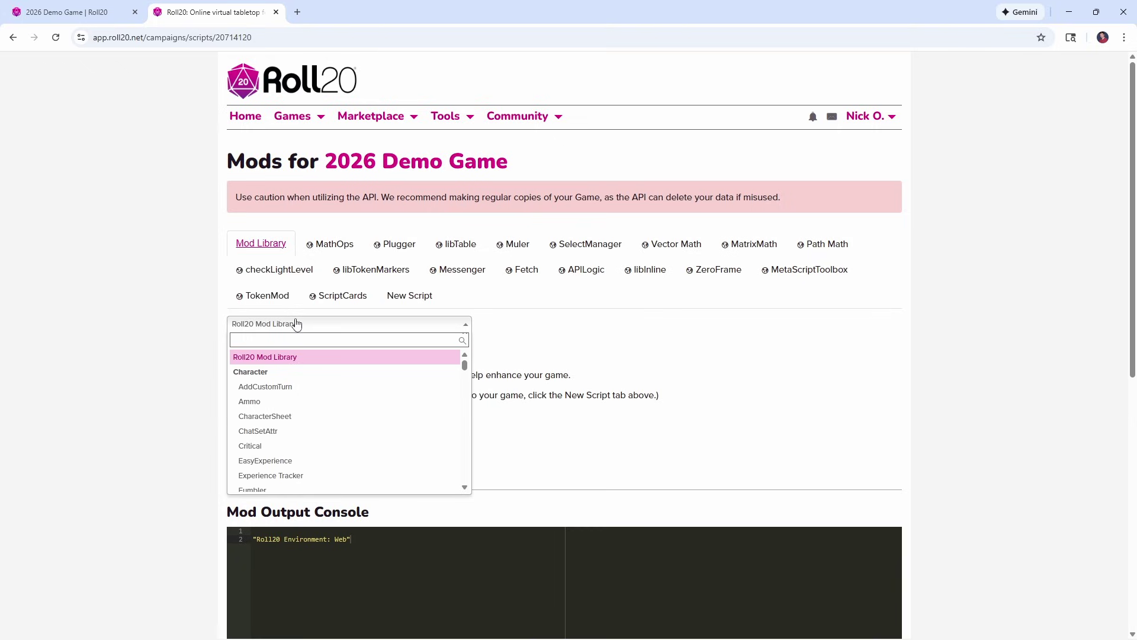
text(toke)
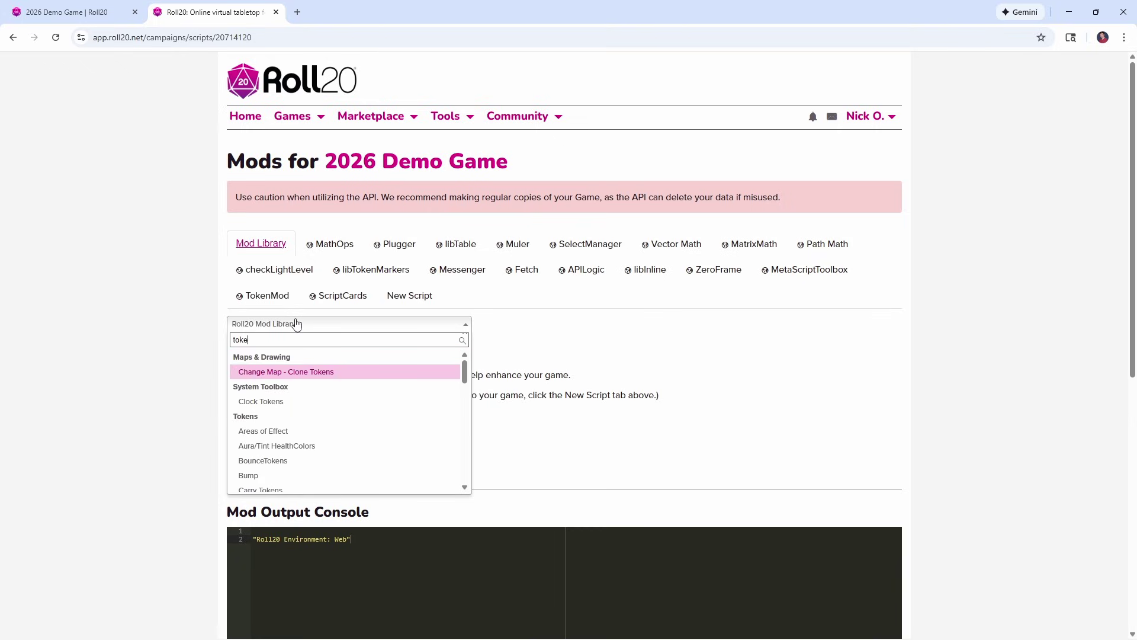
click(145, 316)
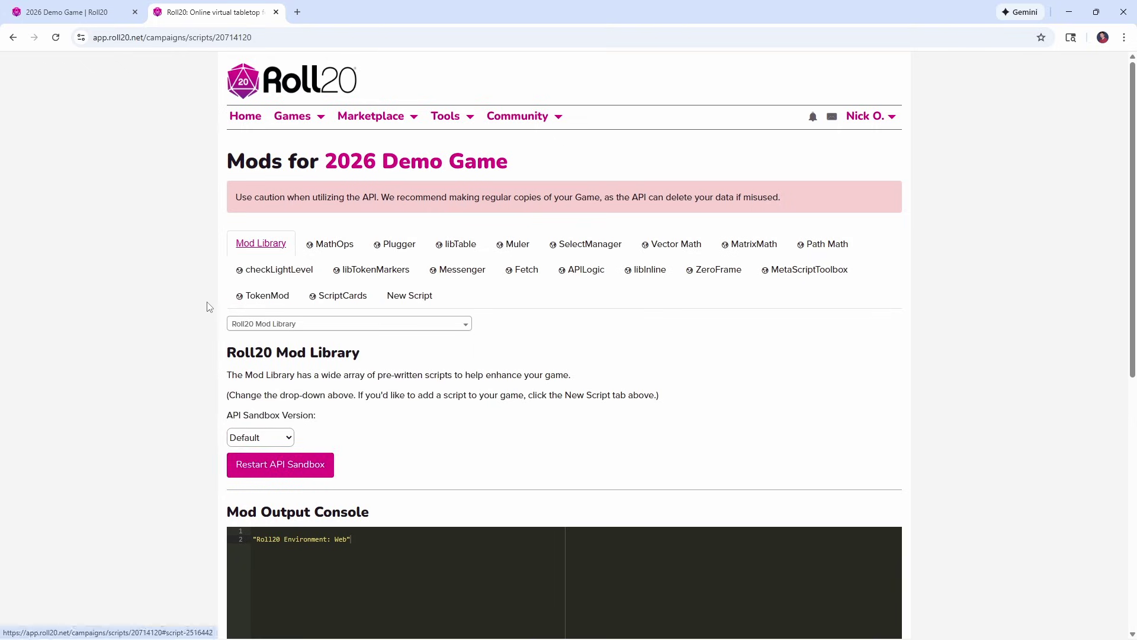
key(ctrl+Page_Up)
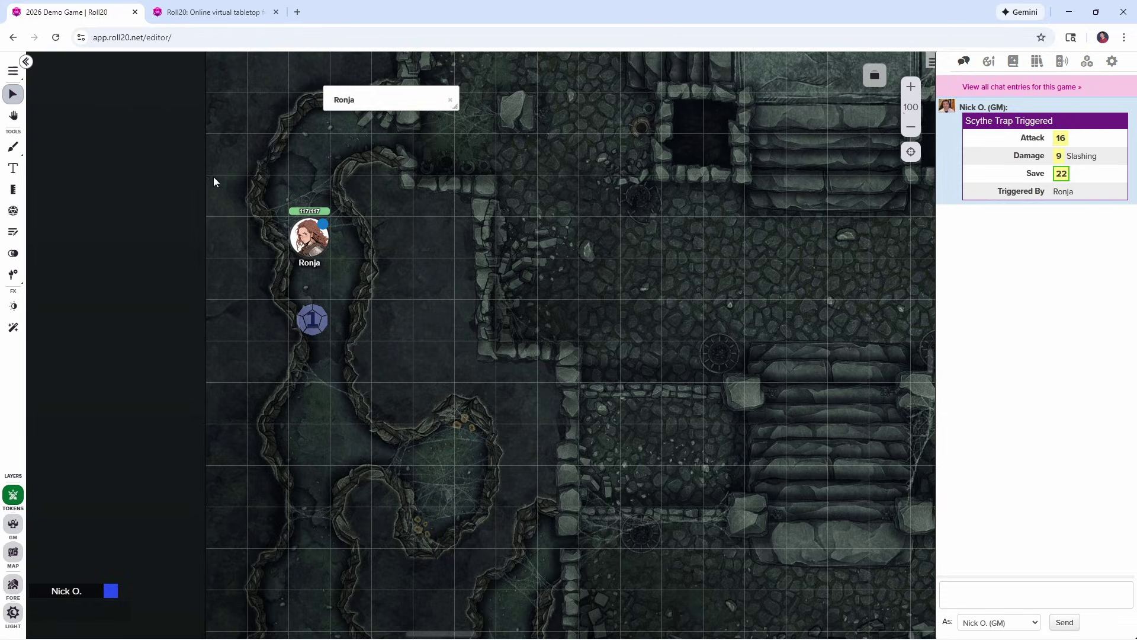